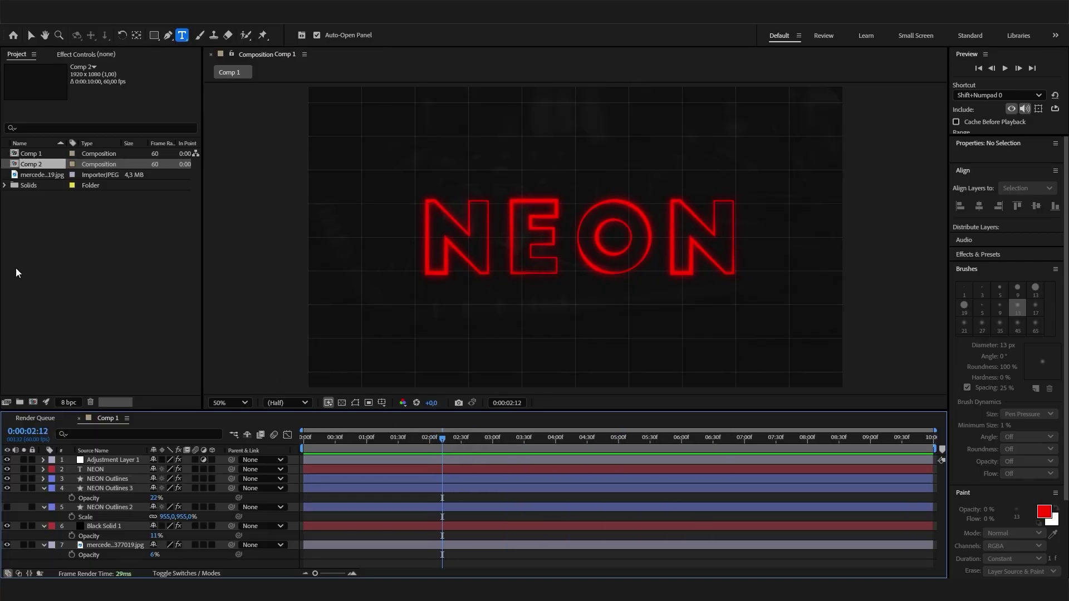
Create a new composition with default settings from the Project panel
{"action": "right_click", "coordinate": [37, 236]}
{"action": "left_click", "coordinate": [94, 241]}
{"action": "left_click", "coordinate": [635, 427]}
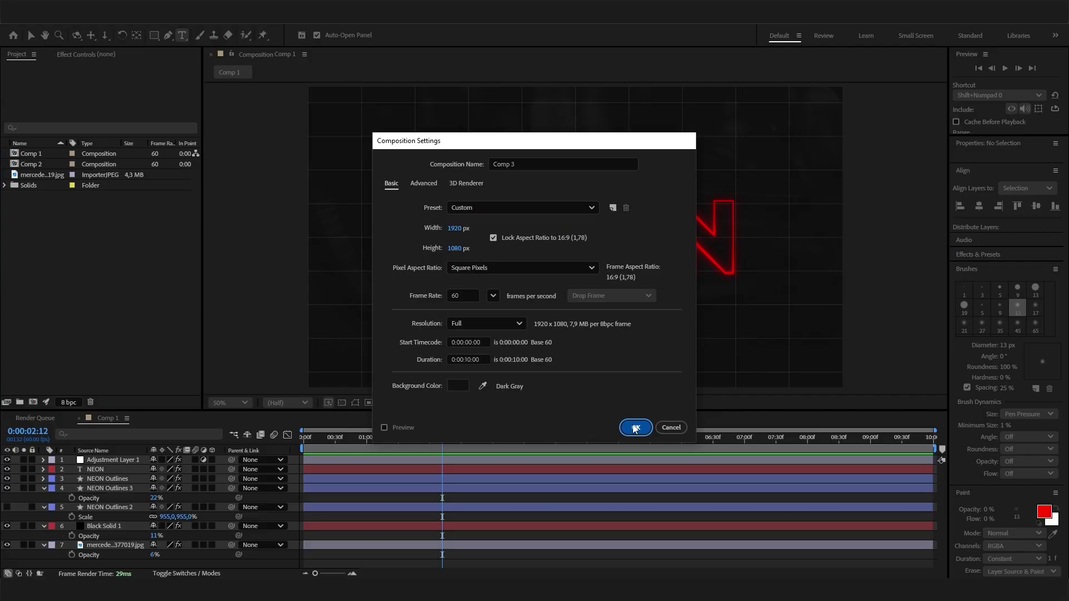
Add a text layer reading NEON to the composition
{"action": "right_click", "coordinate": [234, 347]}
{"action": "mouse_move", "coordinate": [300, 352]}
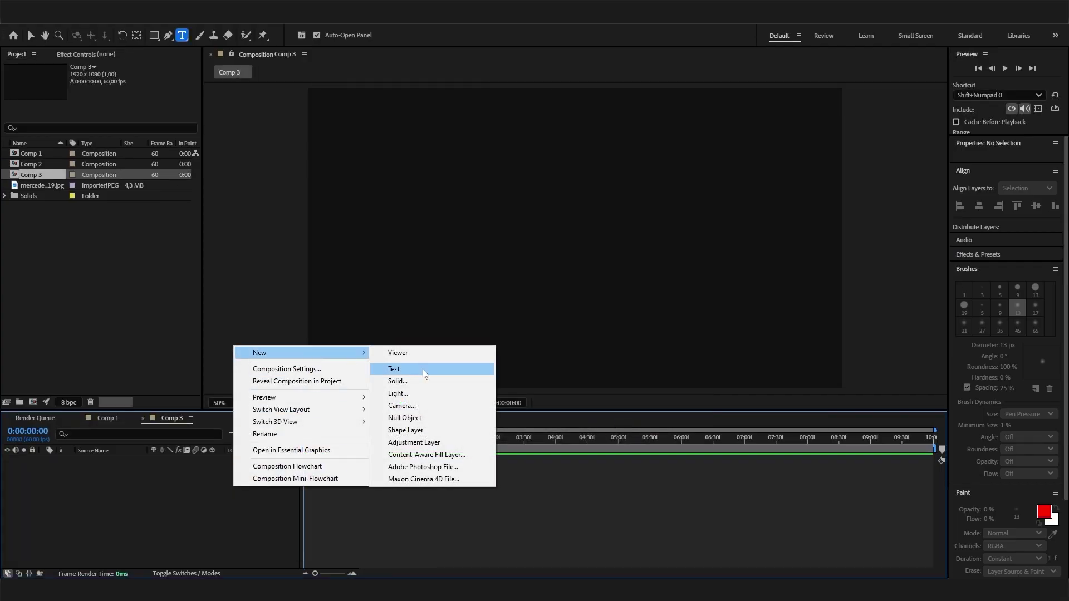
{"action": "left_click", "coordinate": [422, 369]}
{"action": "type", "text": "NEON"}
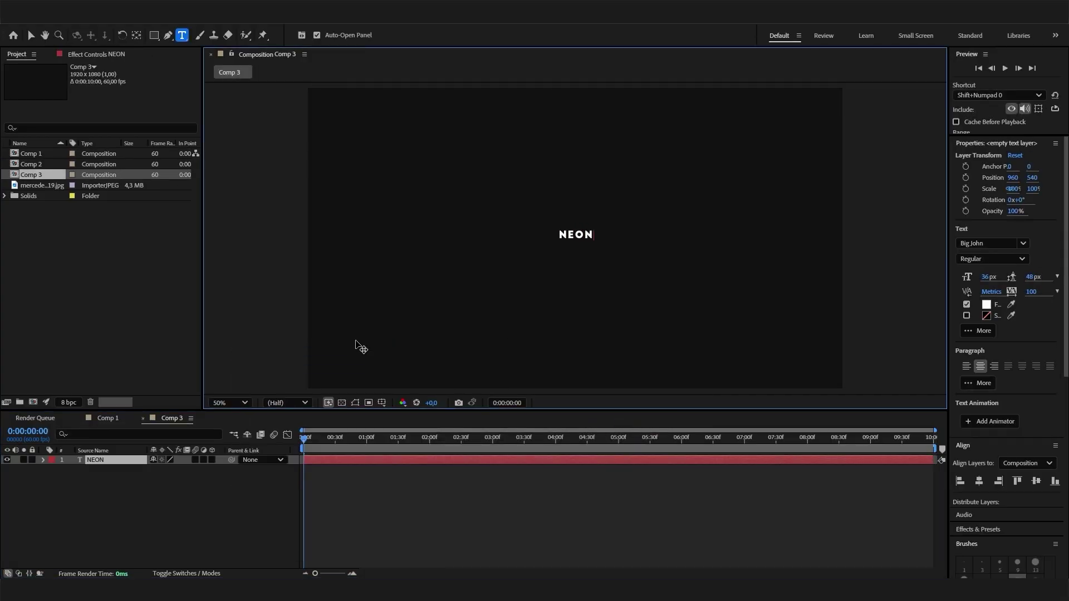
{"action": "left_click", "coordinate": [134, 461]}
Scale the NEON text to 867% and centre it vertically and horizontally
{"action": "key", "text": "s"}
{"action": "left_click_drag", "start_coordinate": [186, 473], "coordinate": [681, 526]}
{"action": "left_click", "coordinate": [1037, 482]}
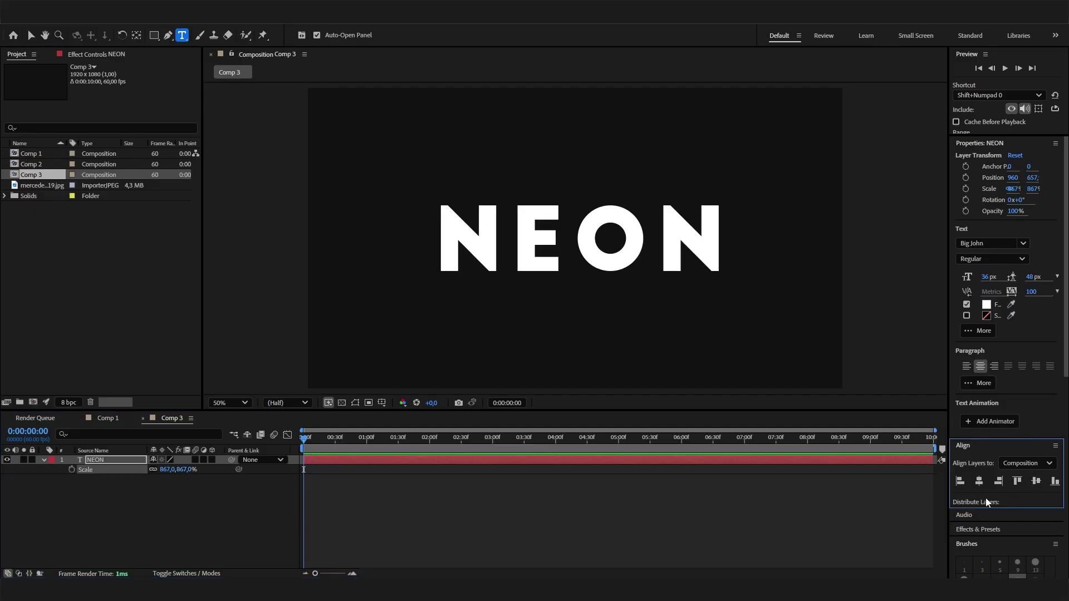
{"action": "left_click", "coordinate": [978, 481]}
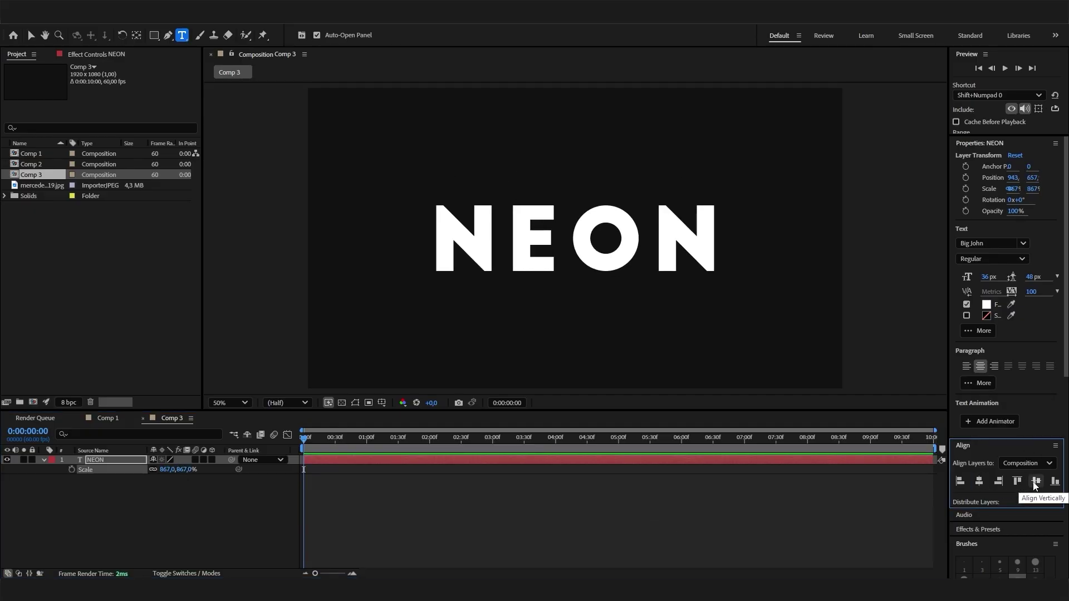
{"action": "left_click", "coordinate": [95, 462]}
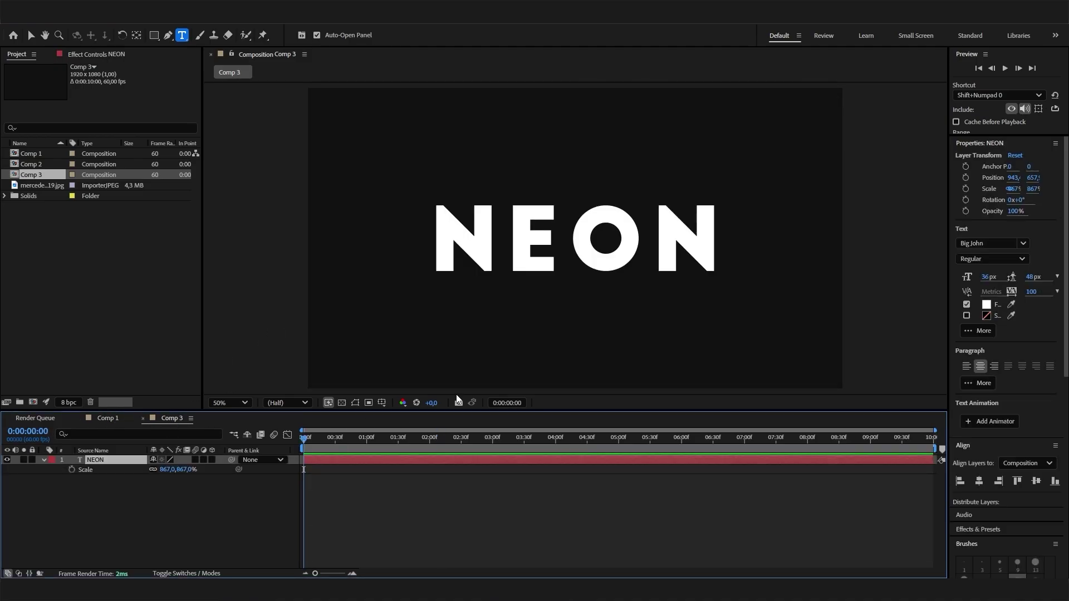
Remove the NEON text's fill and give it a white 1 px stroke
{"action": "left_click", "coordinate": [967, 305]}
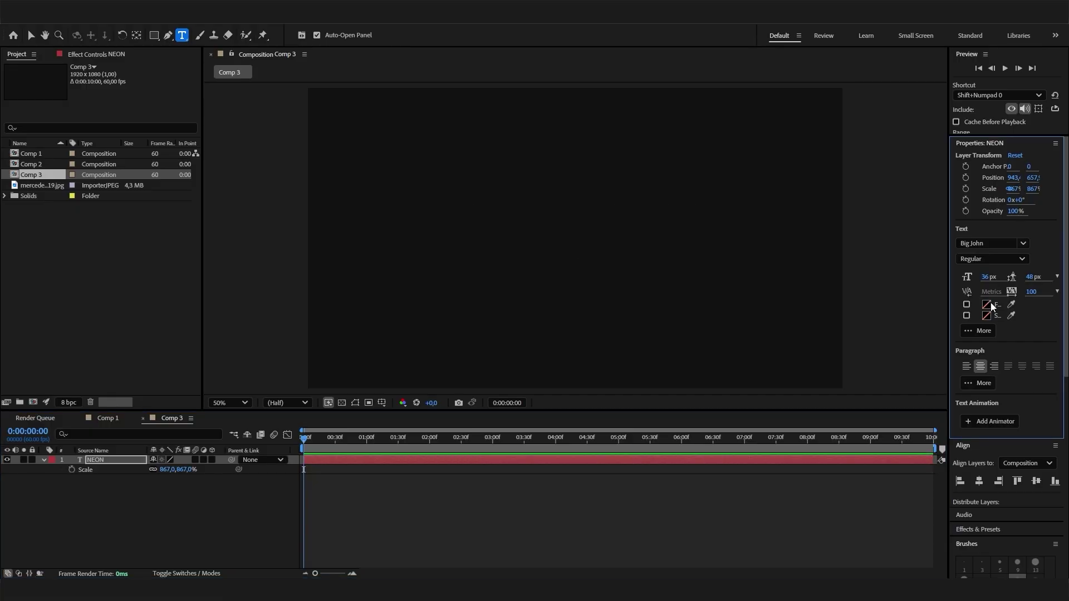
{"action": "left_click", "coordinate": [966, 316]}
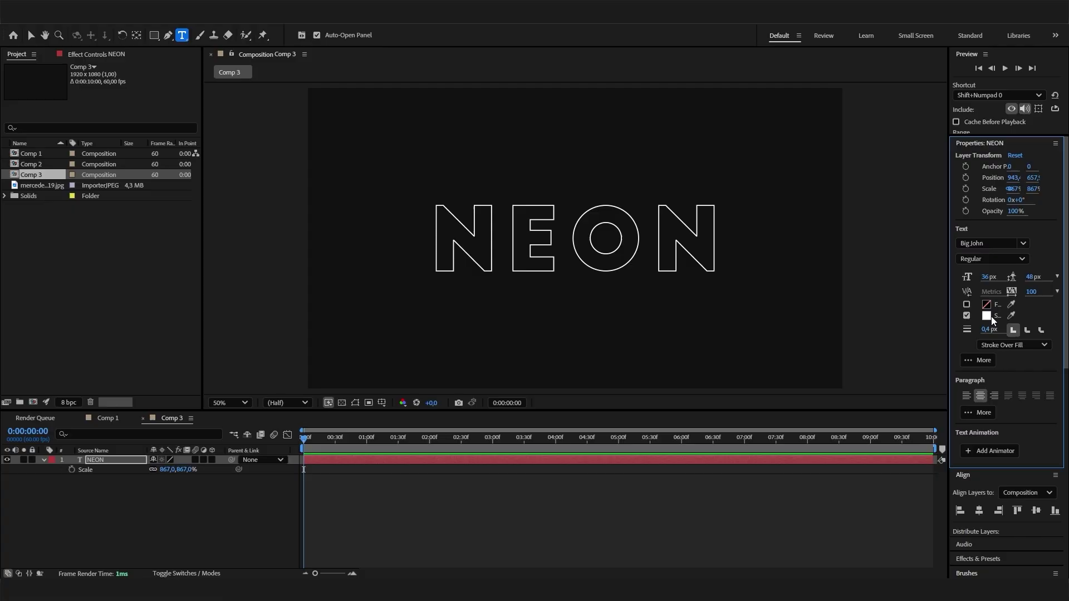
{"action": "left_click", "coordinate": [988, 330]}
{"action": "type", "text": "1"}
{"action": "key", "text": "Return"}
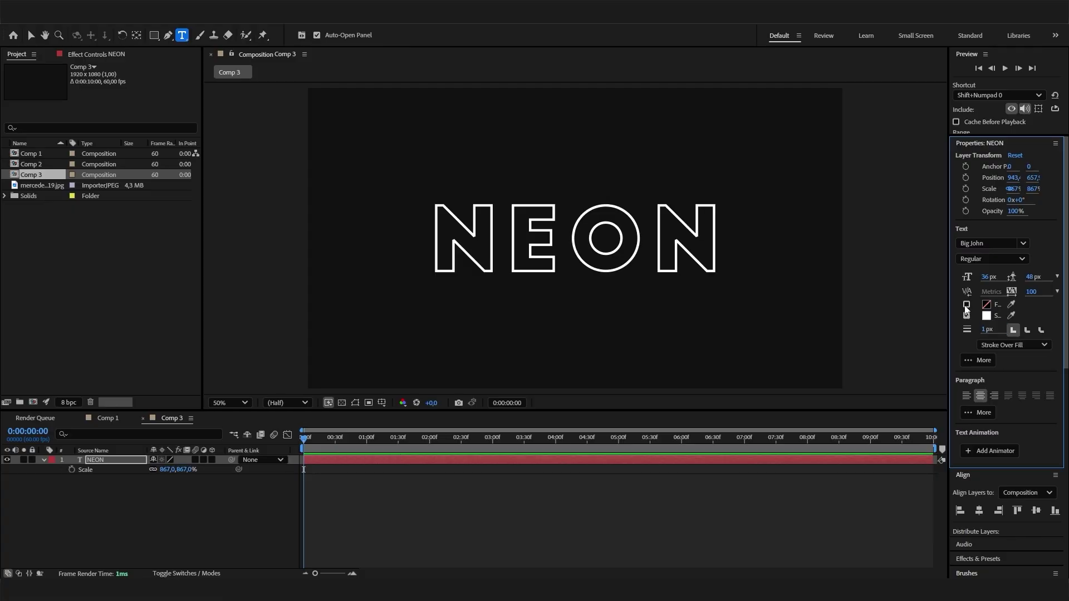
{"action": "left_click", "coordinate": [233, 515]}
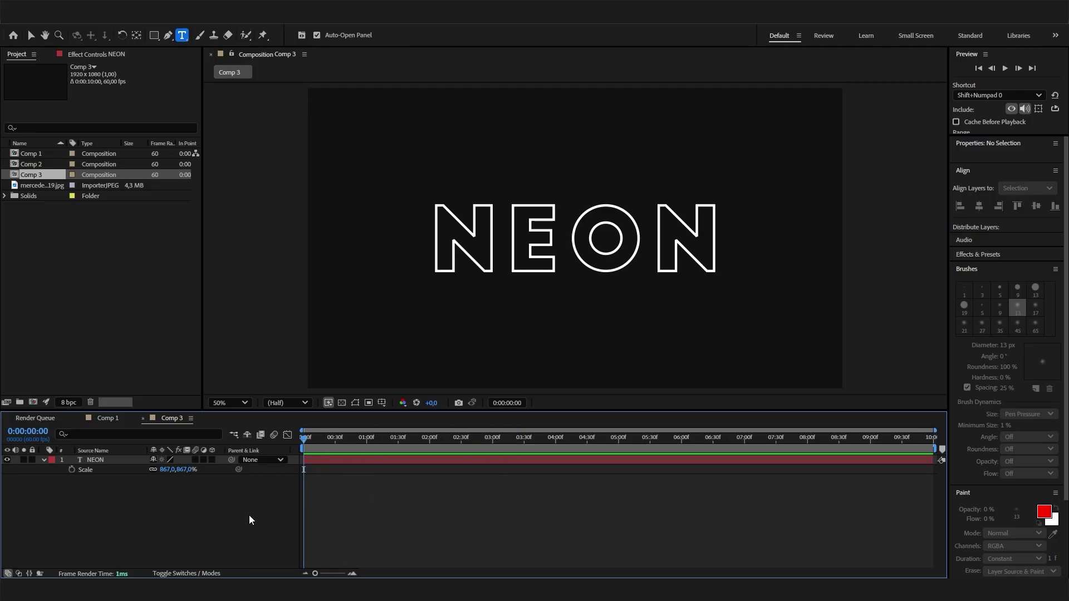
Select the NEON text layer with the time indicator back at the start
{"action": "left_click", "coordinate": [110, 461]}
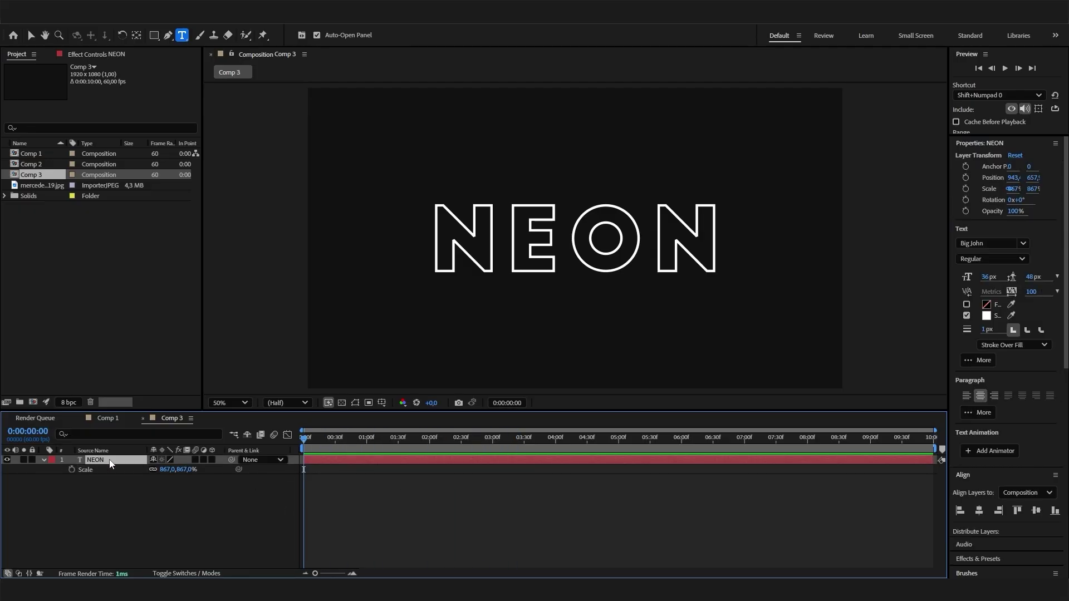
{"action": "left_click", "coordinate": [143, 506]}
{"action": "left_click", "coordinate": [119, 460]}
{"action": "left_click_drag", "start_coordinate": [316, 443], "coordinate": [354, 445]}
{"action": "key", "text": "Home"}
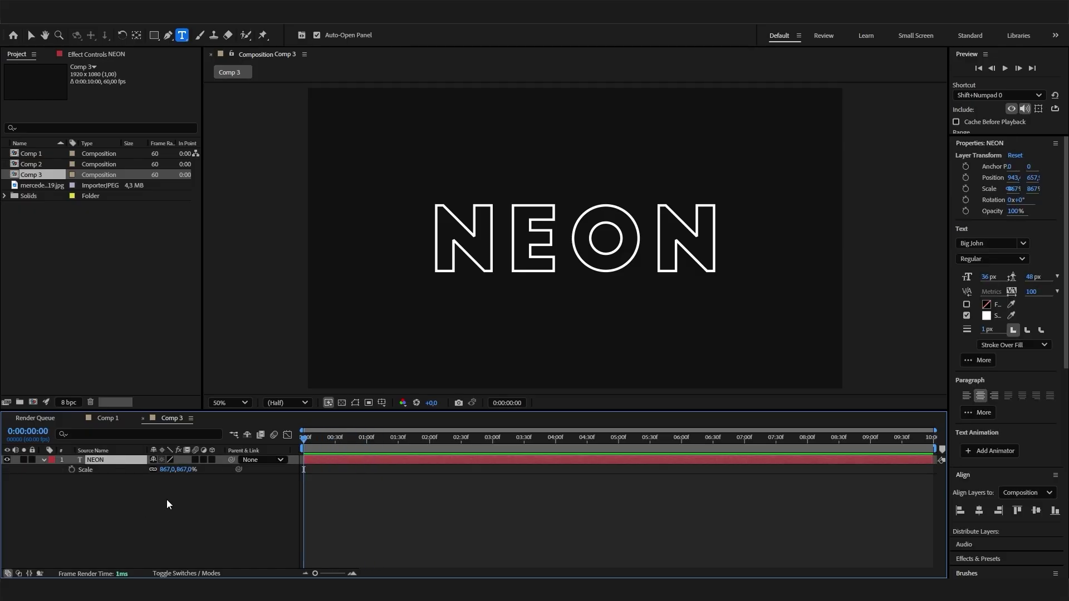
{"action": "left_click", "coordinate": [170, 507]}
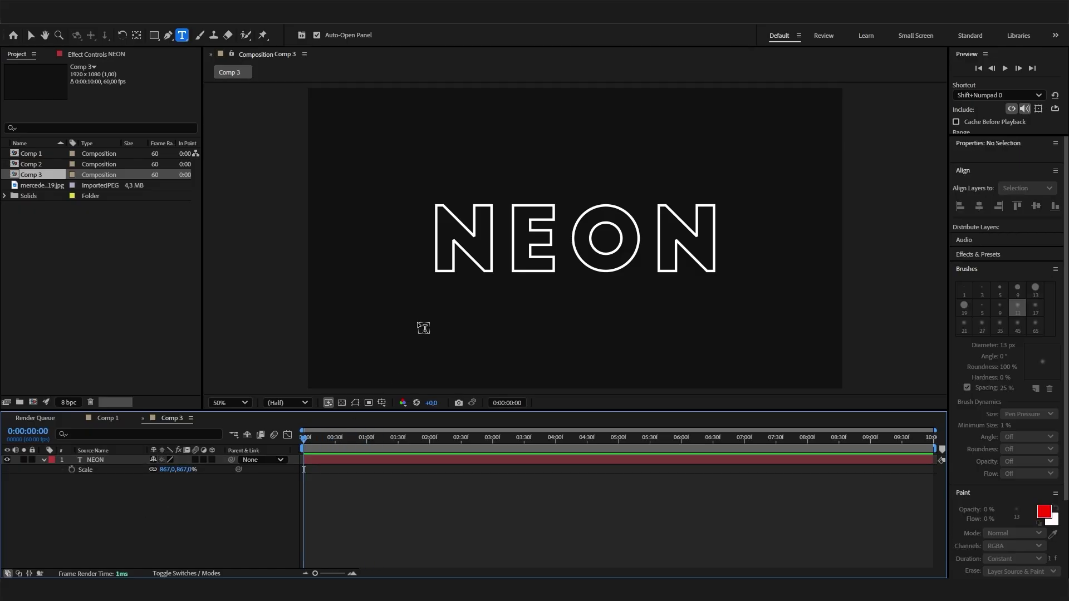
{"action": "left_click", "coordinate": [112, 460]}
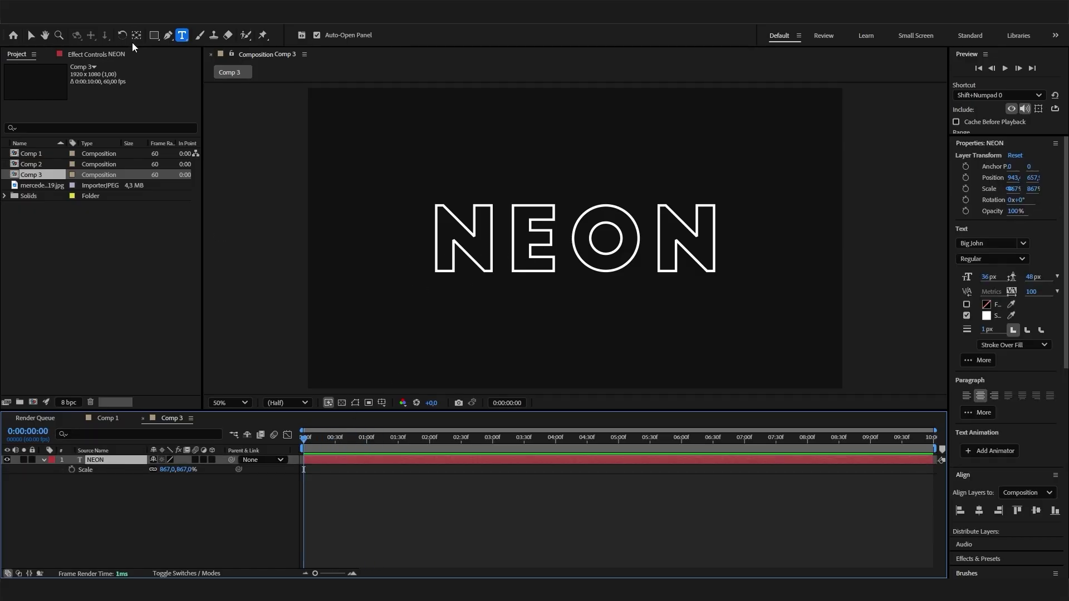
Use Create Shapes from Text to generate the NEON Outlines shape layer
{"action": "left_click", "coordinate": [168, 35]}
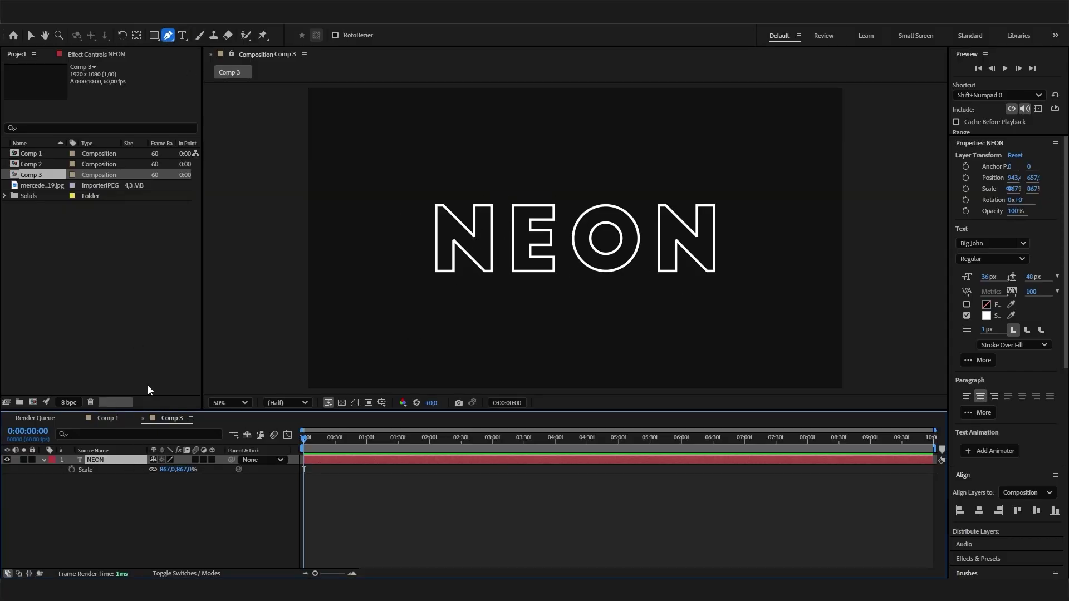
{"action": "left_click", "coordinate": [92, 11]}
{"action": "mouse_move", "coordinate": [239, 345]}
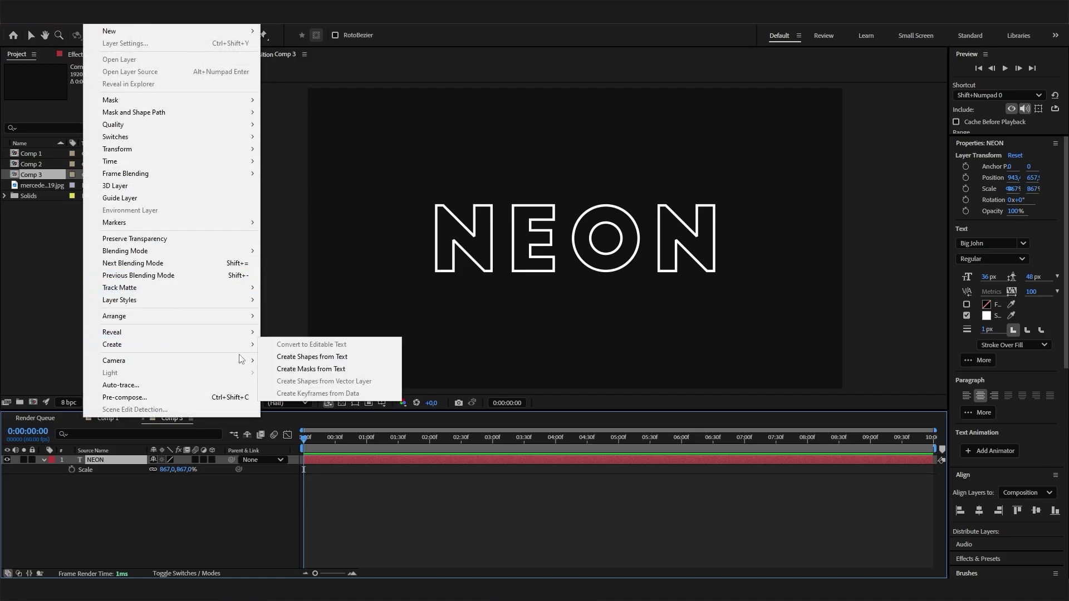
{"action": "left_click", "coordinate": [353, 361]}
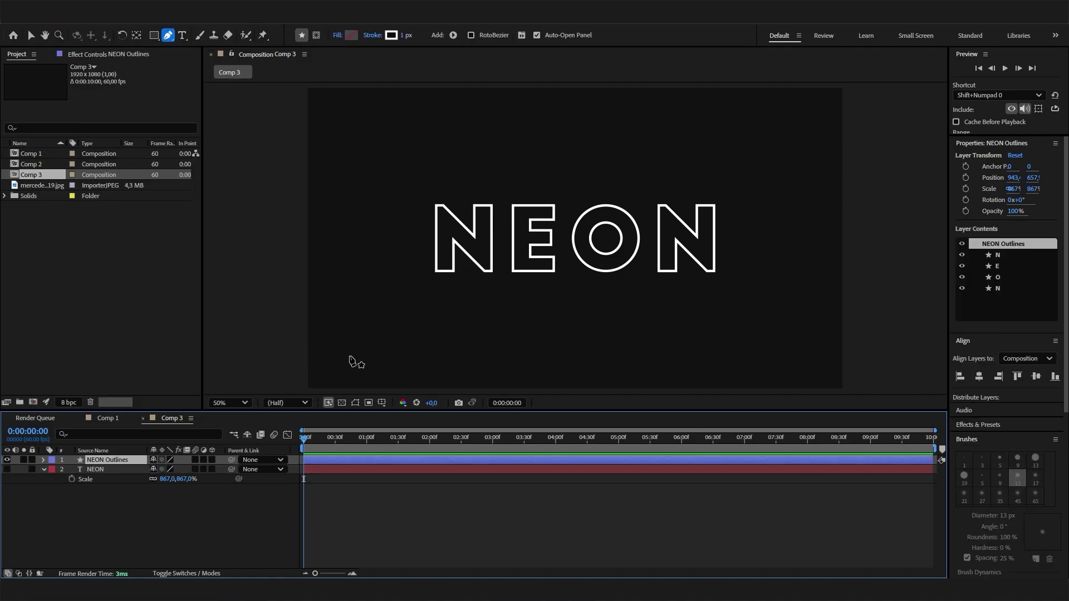
Expand NEON Outlines' Contents to list the N, E, O, N letter groups
{"action": "left_click", "coordinate": [7, 460]}
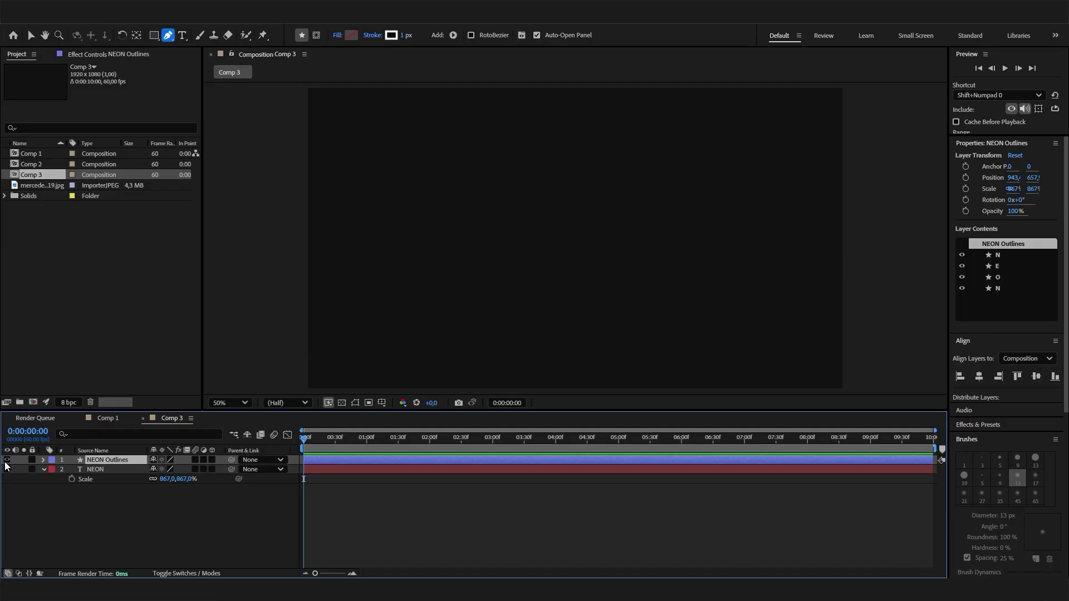
{"action": "left_click", "coordinate": [7, 460]}
{"action": "left_click", "coordinate": [7, 460]}
{"action": "left_click", "coordinate": [44, 460]}
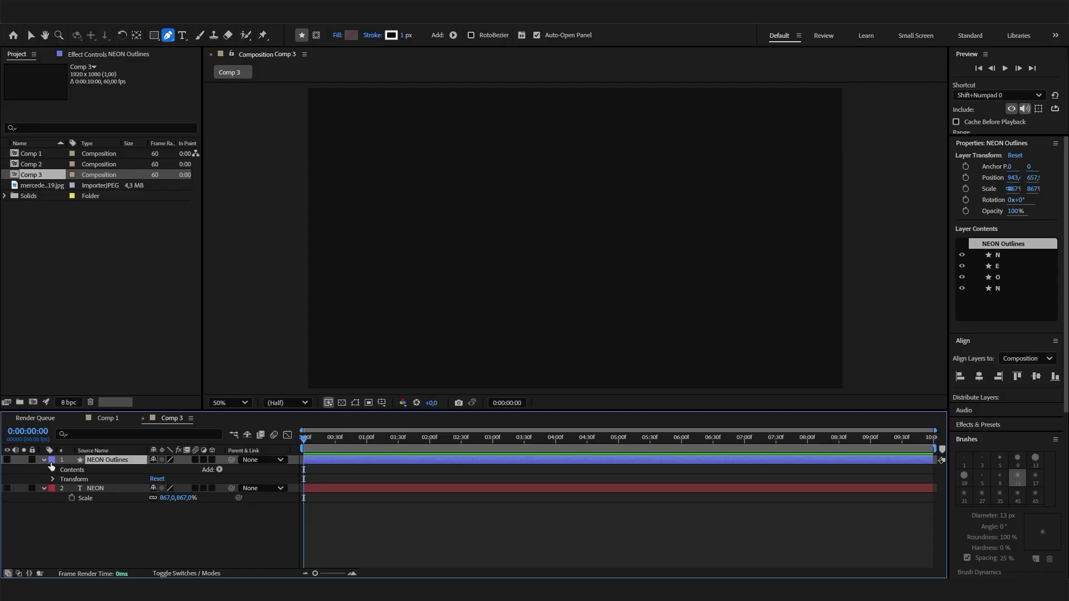
{"action": "left_click", "coordinate": [53, 471]}
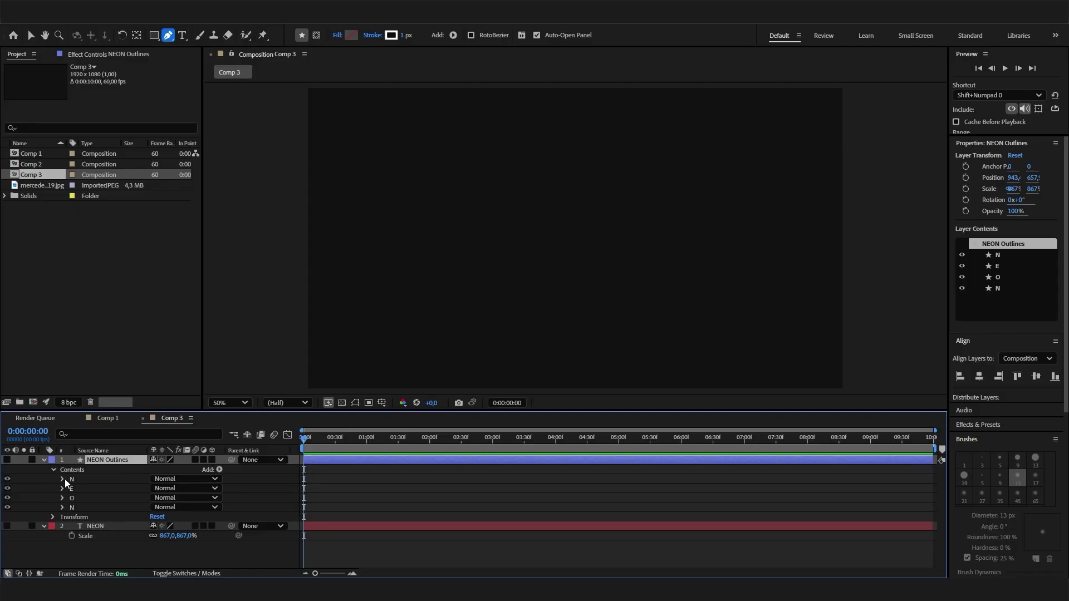
{"action": "left_click", "coordinate": [7, 460]}
Delete the first N group's stroke and fill
{"action": "left_click", "coordinate": [62, 479]}
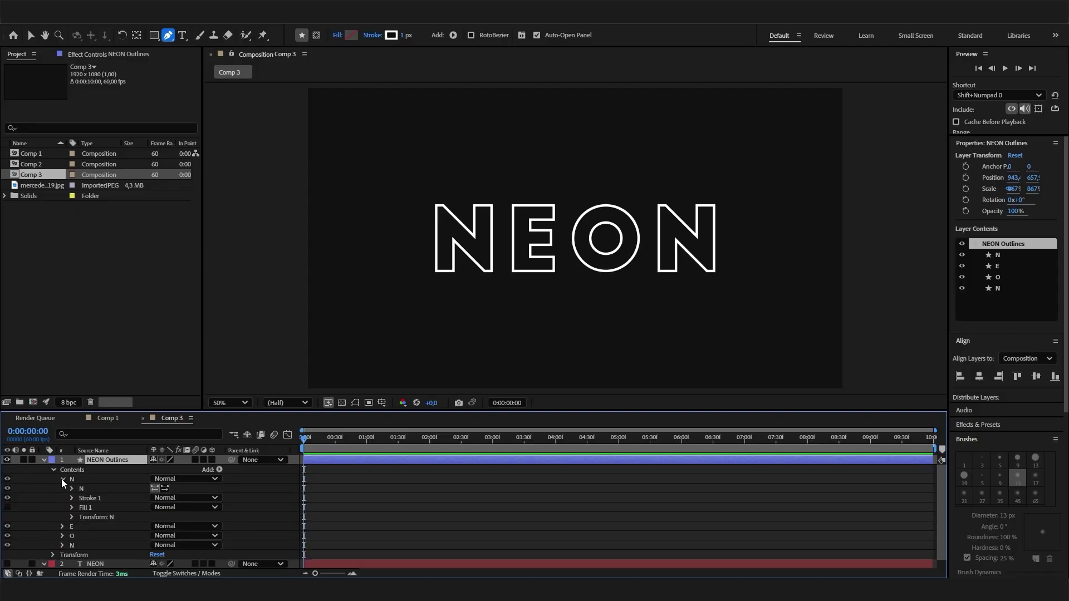
{"action": "left_click", "coordinate": [92, 500]}
{"action": "key", "text": "Delete"}
{"action": "left_click", "coordinate": [92, 498]}
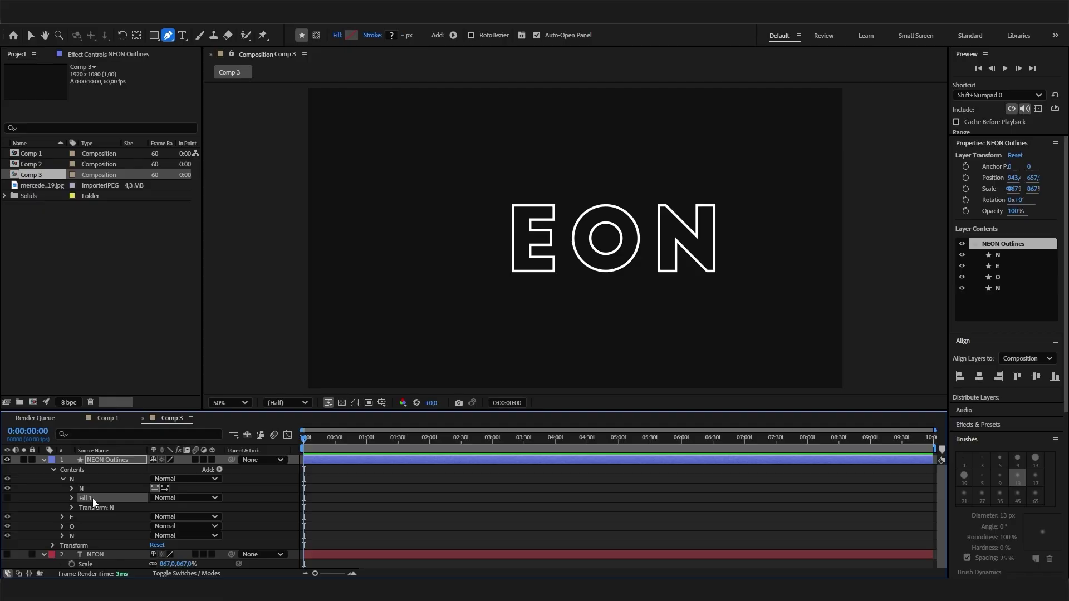
{"action": "key", "text": "Delete"}
{"action": "left_click", "coordinate": [62, 480]}
Delete the E group's fill and stroke
{"action": "left_click", "coordinate": [65, 488]}
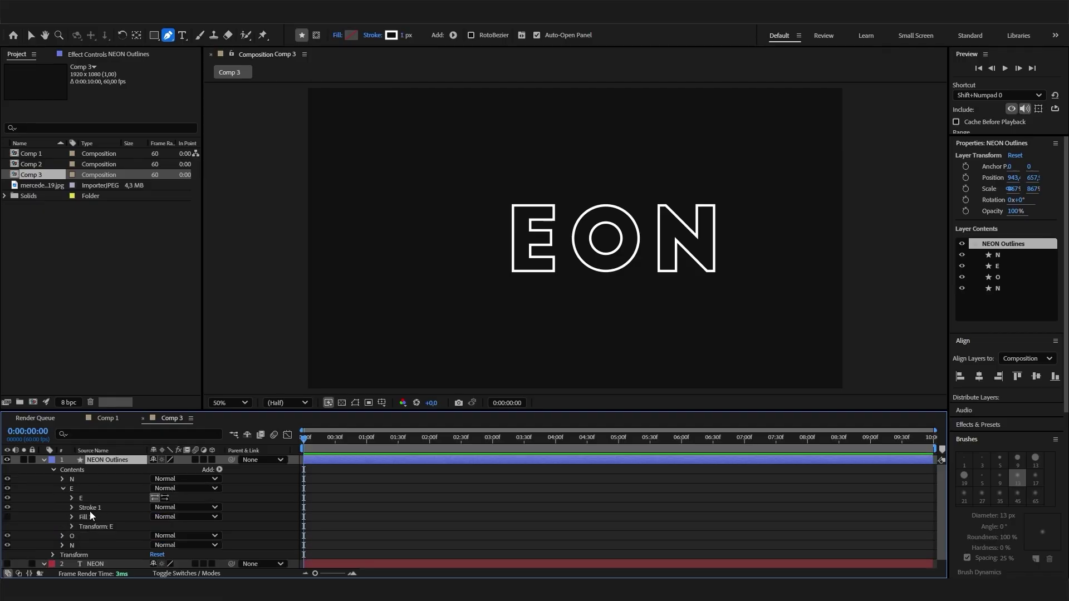
{"action": "left_click", "coordinate": [89, 512]}
{"action": "key", "text": "Delete"}
{"action": "left_click", "coordinate": [89, 507]}
{"action": "key", "text": "Delete"}
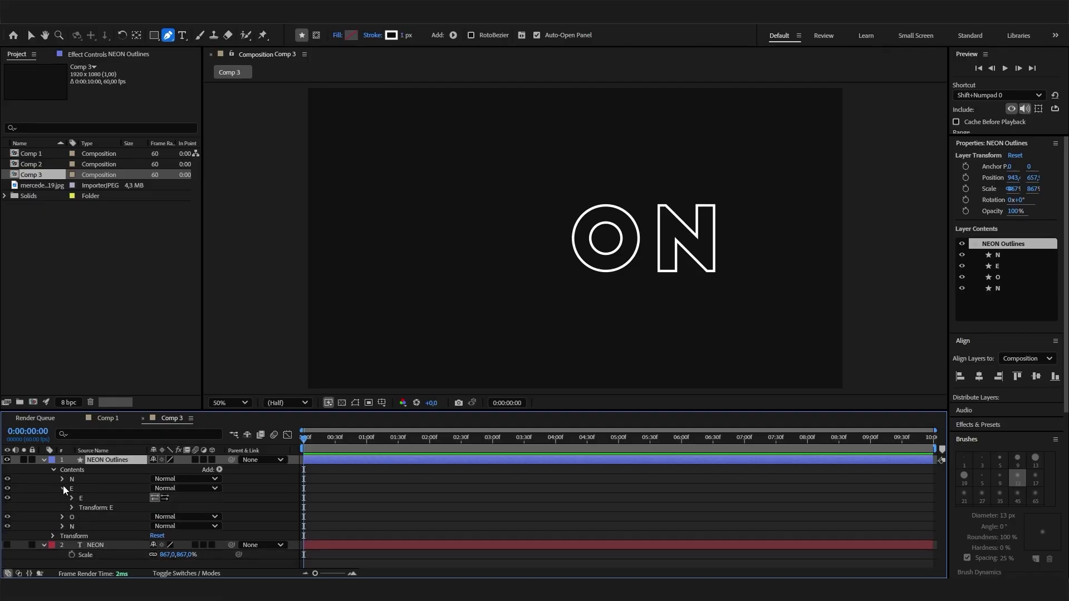
{"action": "left_click", "coordinate": [63, 488]}
Delete the O group's stroke and fill
{"action": "left_click", "coordinate": [62, 498]}
{"action": "left_click", "coordinate": [91, 528]}
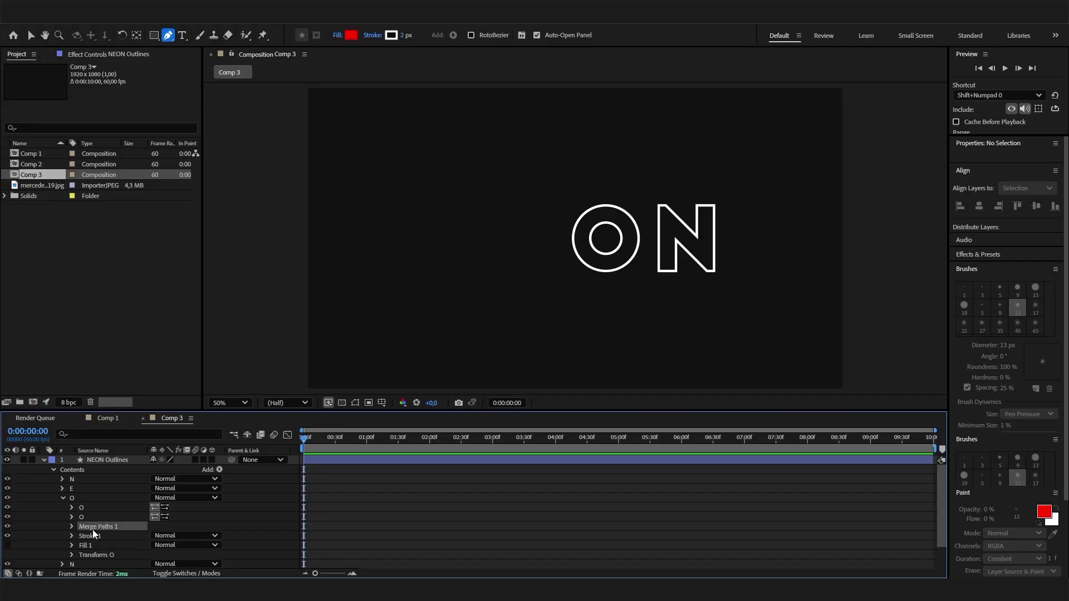
{"action": "left_click", "coordinate": [101, 536]}
{"action": "key", "text": "Delete"}
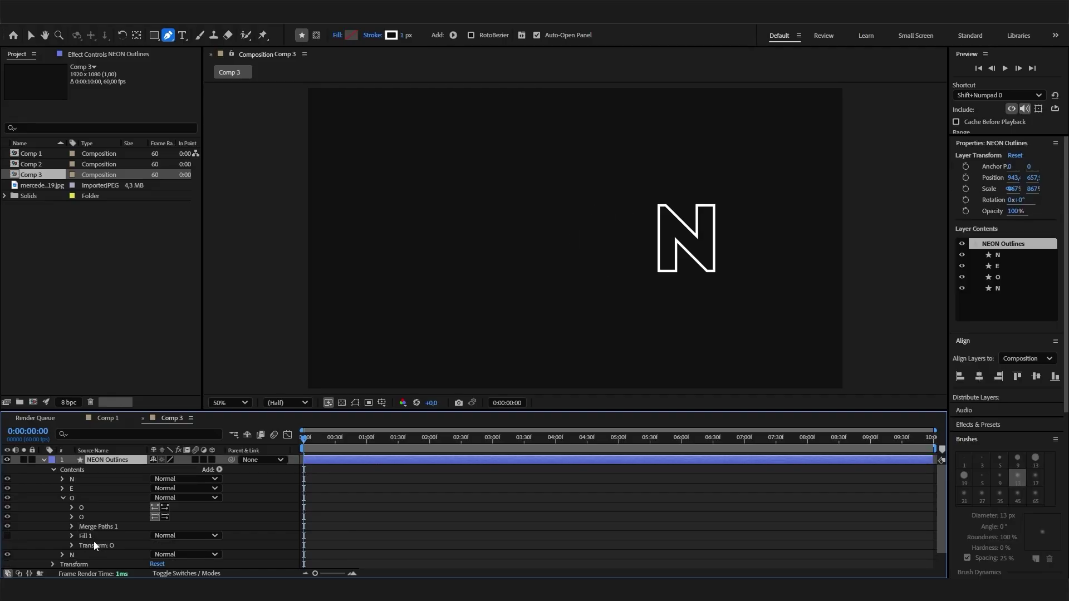
{"action": "left_click", "coordinate": [92, 538]}
{"action": "key", "text": "Delete"}
{"action": "left_click", "coordinate": [62, 498]}
Delete the last N group's fill and stroke
{"action": "left_click", "coordinate": [62, 507]}
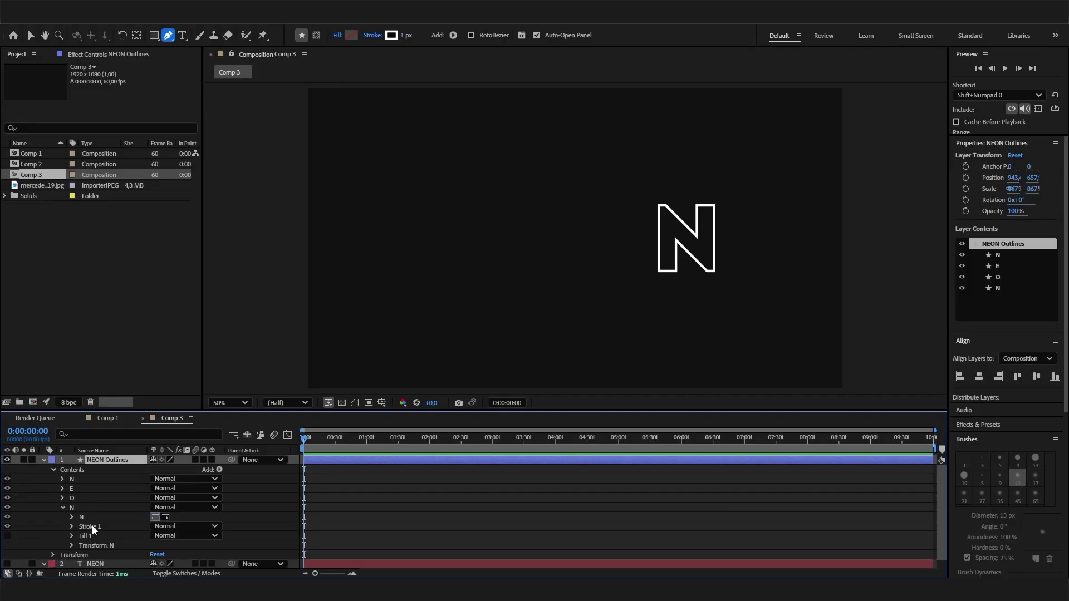
{"action": "left_click", "coordinate": [90, 535]}
{"action": "key", "text": "Delete"}
{"action": "left_click", "coordinate": [90, 528]}
{"action": "key", "text": "Delete"}
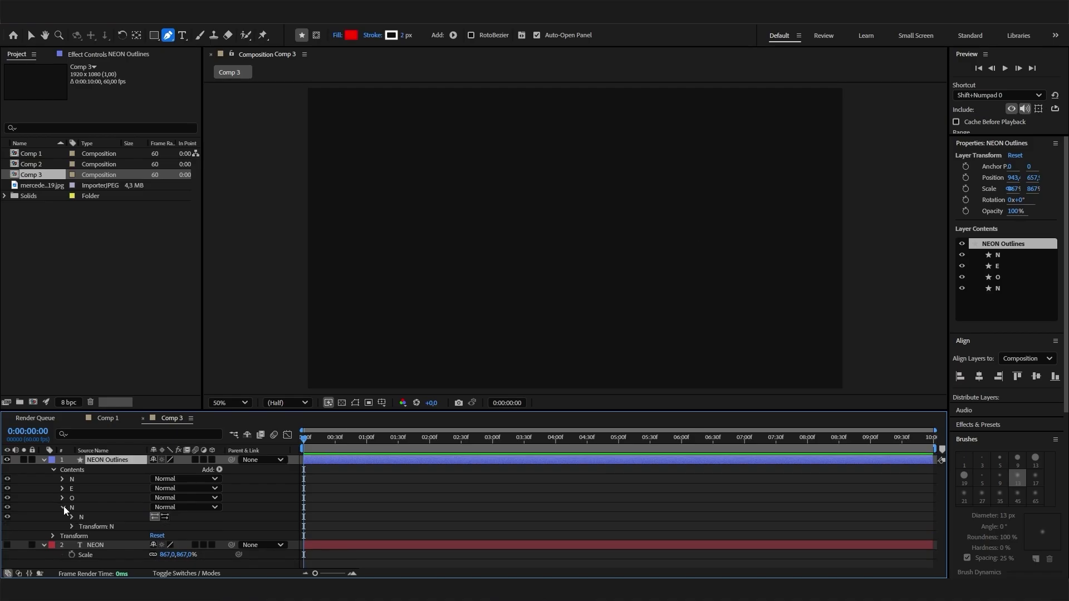
{"action": "left_click", "coordinate": [61, 507]}
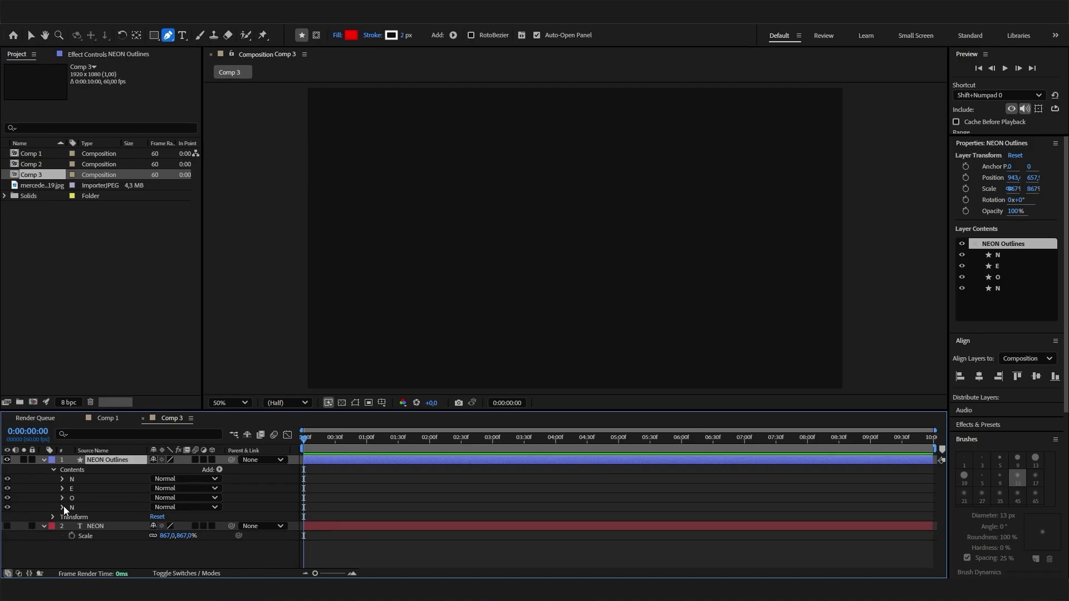
Add one shared Stroke to NEON Outlines' Contents and set its width to 1 px
{"action": "left_click", "coordinate": [219, 470]}
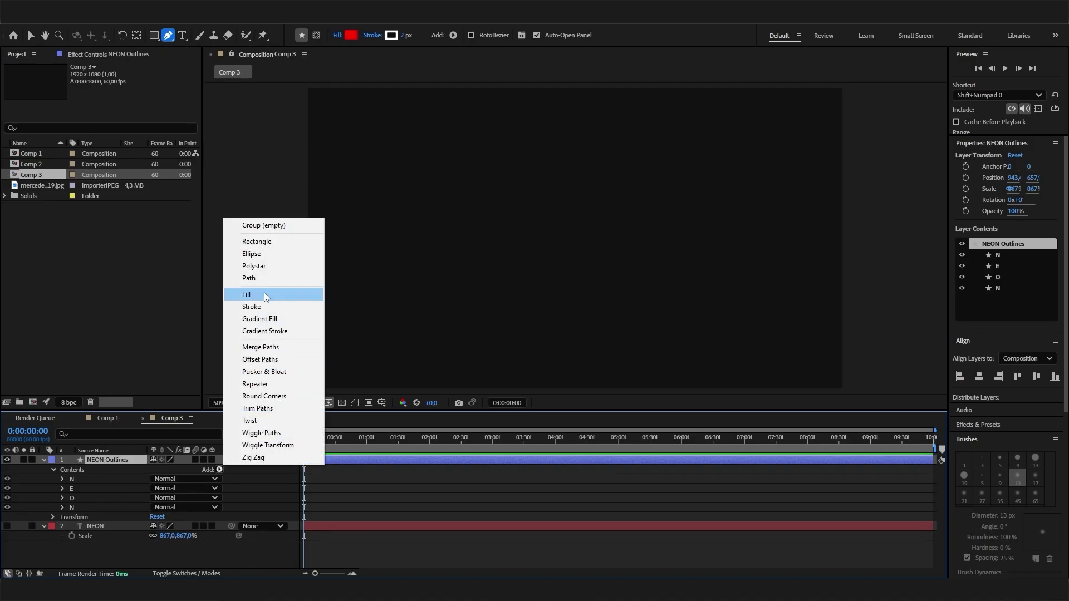
{"action": "left_click", "coordinate": [264, 307]}
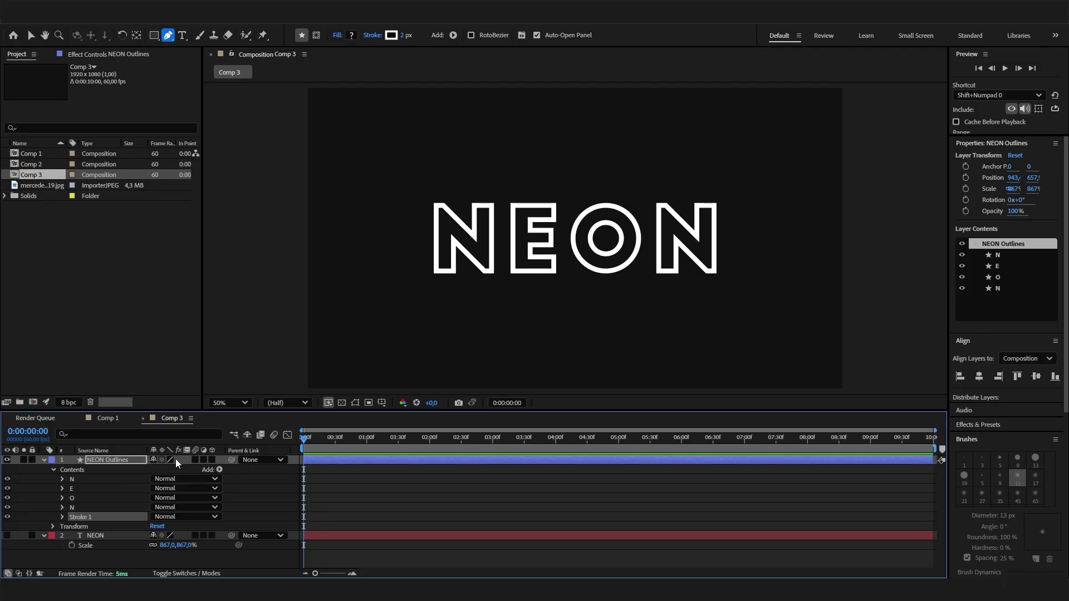
{"action": "left_click", "coordinate": [62, 517]}
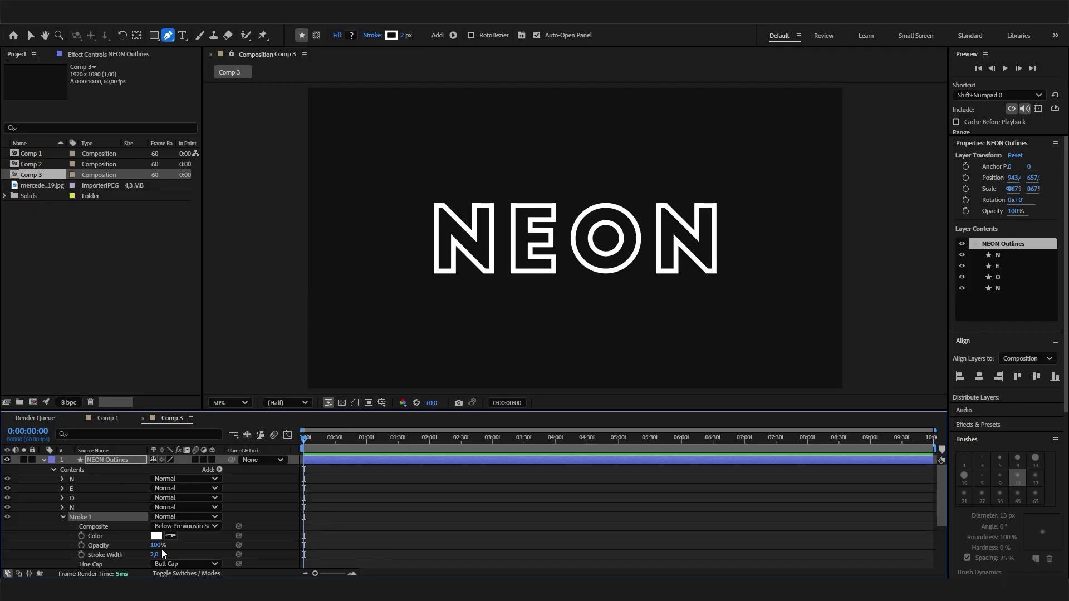
{"action": "left_click", "coordinate": [156, 555]}
{"action": "type", "text": "0"}
{"action": "key", "text": "Return"}
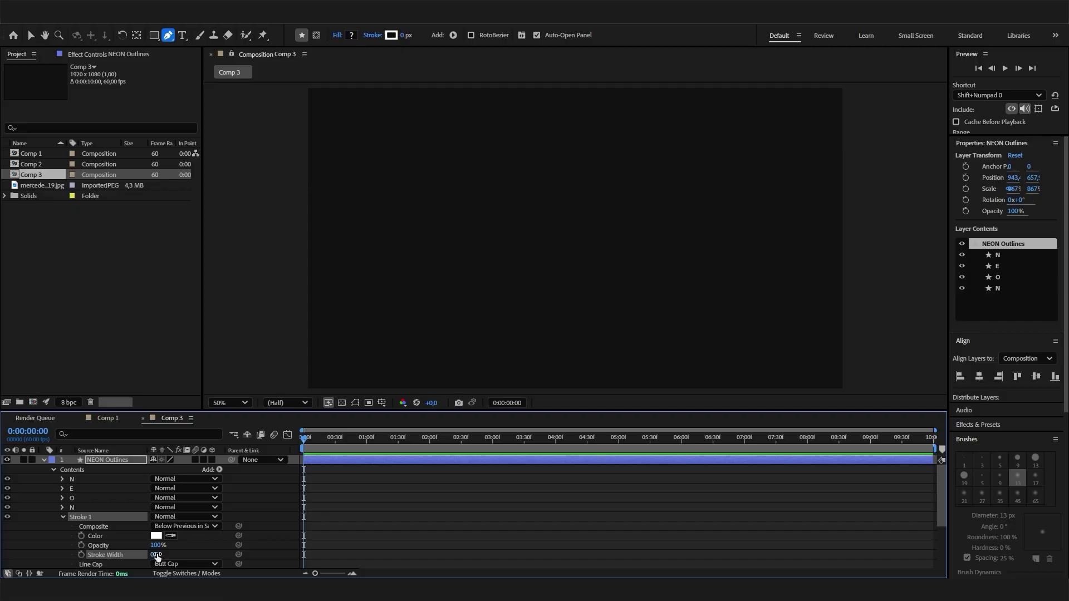
{"action": "left_click", "coordinate": [159, 555]}
{"action": "type", "text": "1"}
{"action": "left_click", "coordinate": [206, 554]}
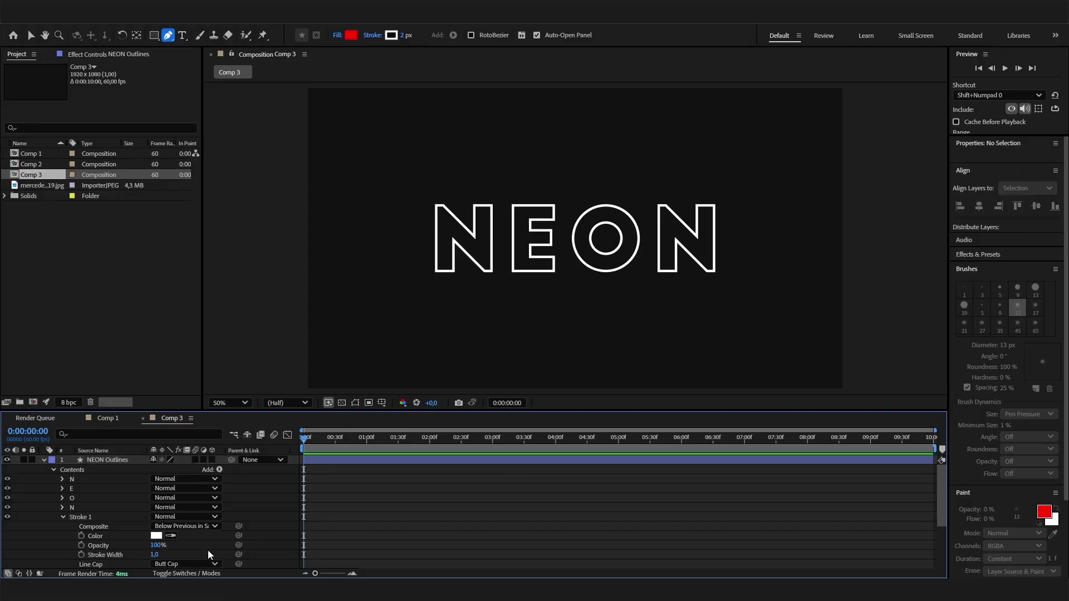
{"action": "scroll", "coordinate": [189, 554], "scroll_direction": "down", "scroll_amount": 3}
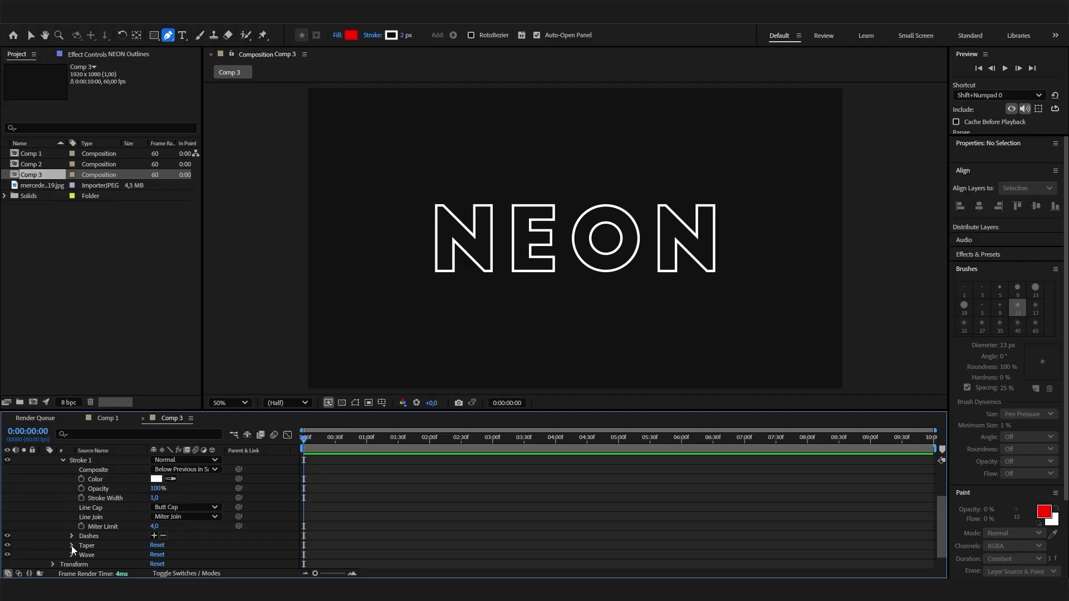
Set Stroke 1's Taper Start Length and End Length both to 50%
{"action": "left_click", "coordinate": [71, 545]}
{"action": "left_click", "coordinate": [155, 516]}
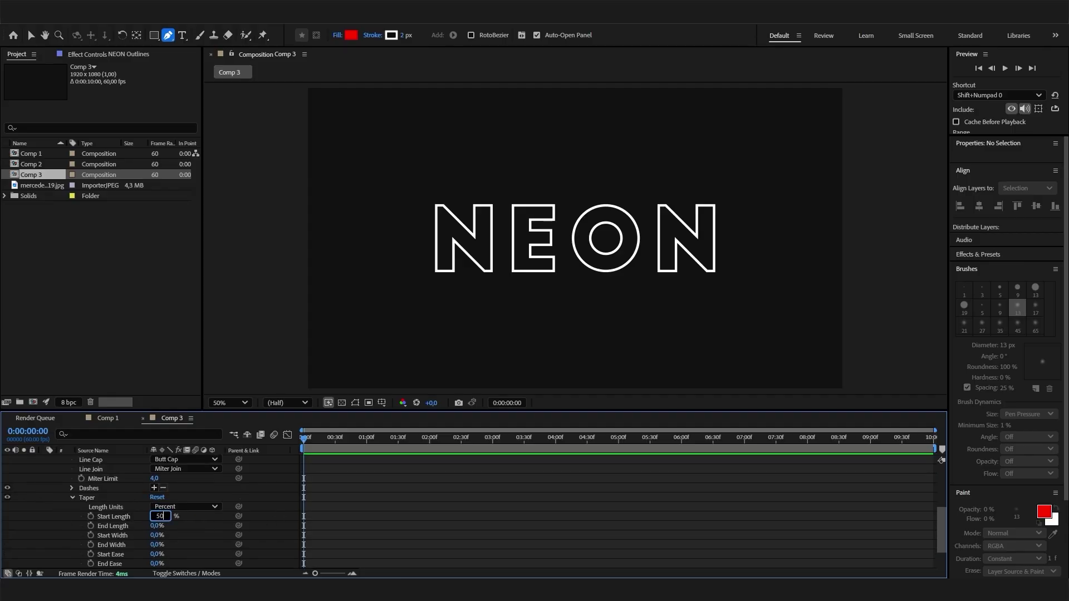
{"action": "key", "text": "Return"}
{"action": "left_click", "coordinate": [155, 525]}
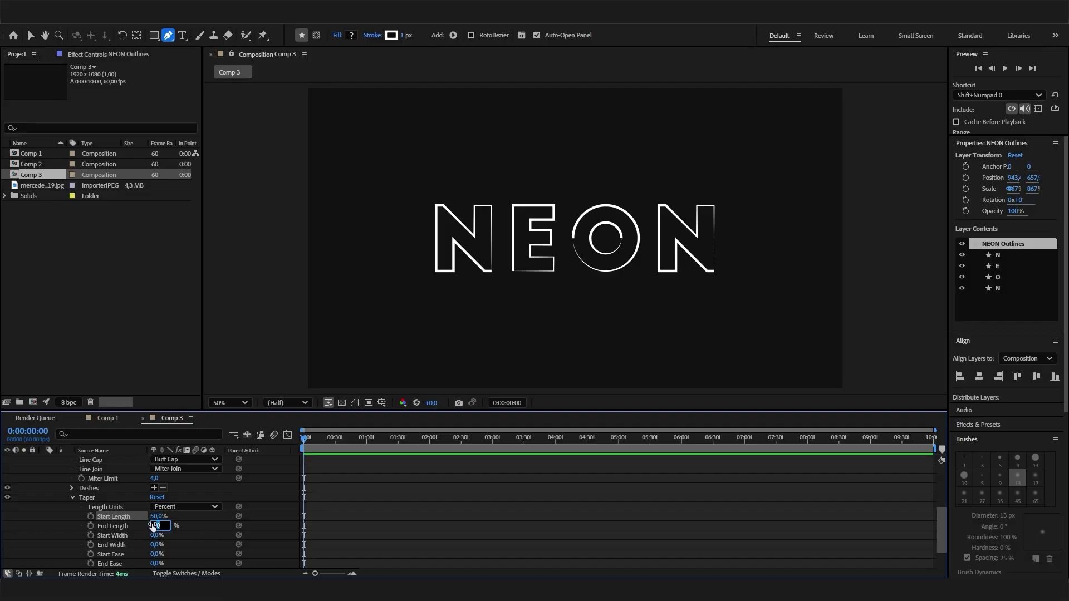
{"action": "key", "text": "Return"}
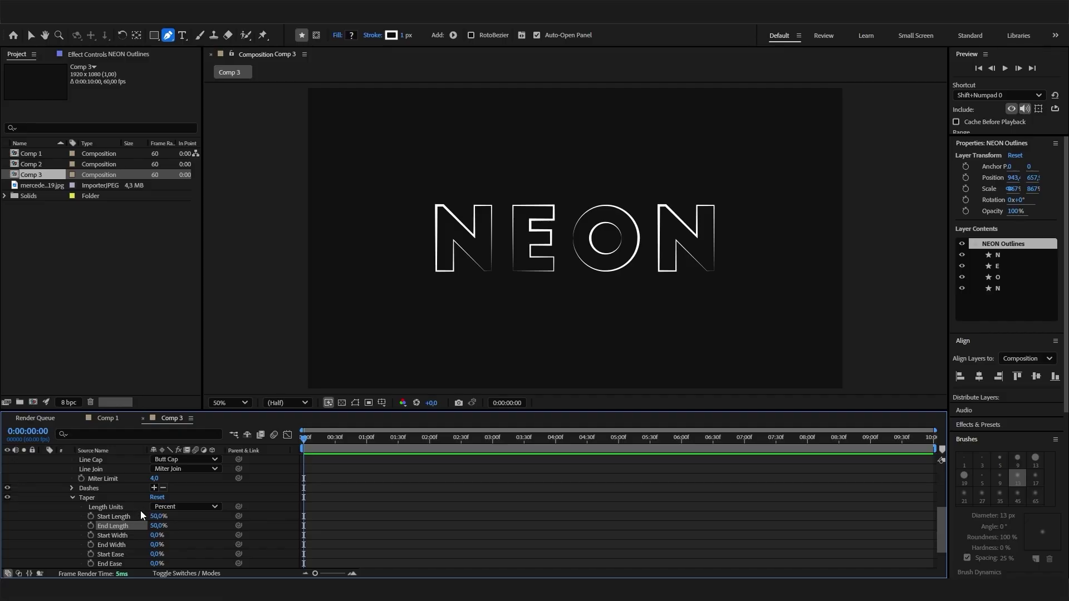
{"action": "scroll", "coordinate": [145, 518], "scroll_direction": "up", "scroll_amount": 4}
Add Trim Paths to the NEON Outlines contents
{"action": "left_click", "coordinate": [219, 470]}
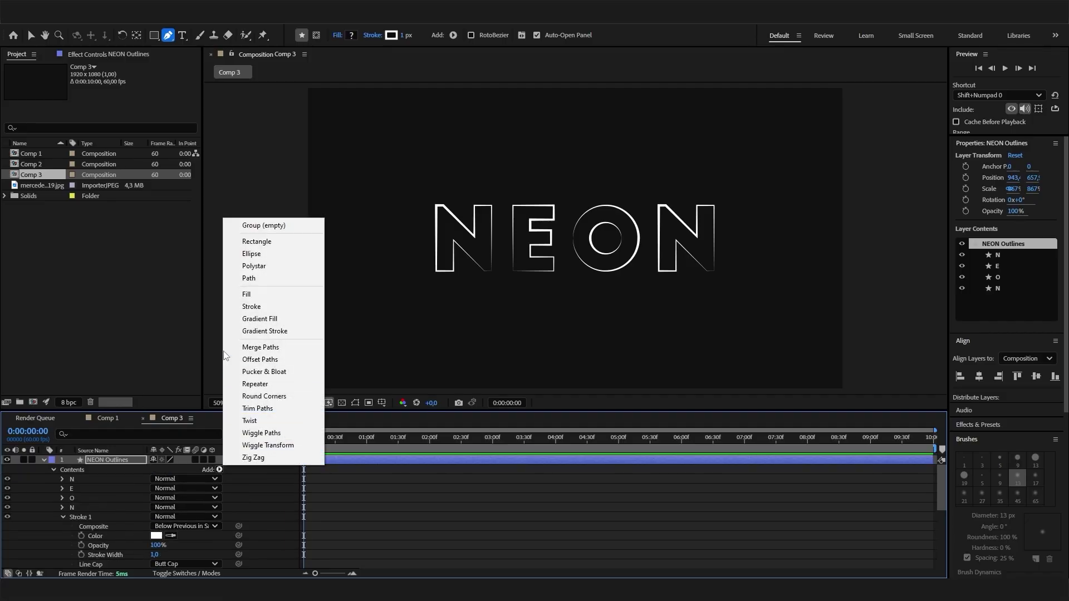
{"action": "left_click", "coordinate": [261, 408]}
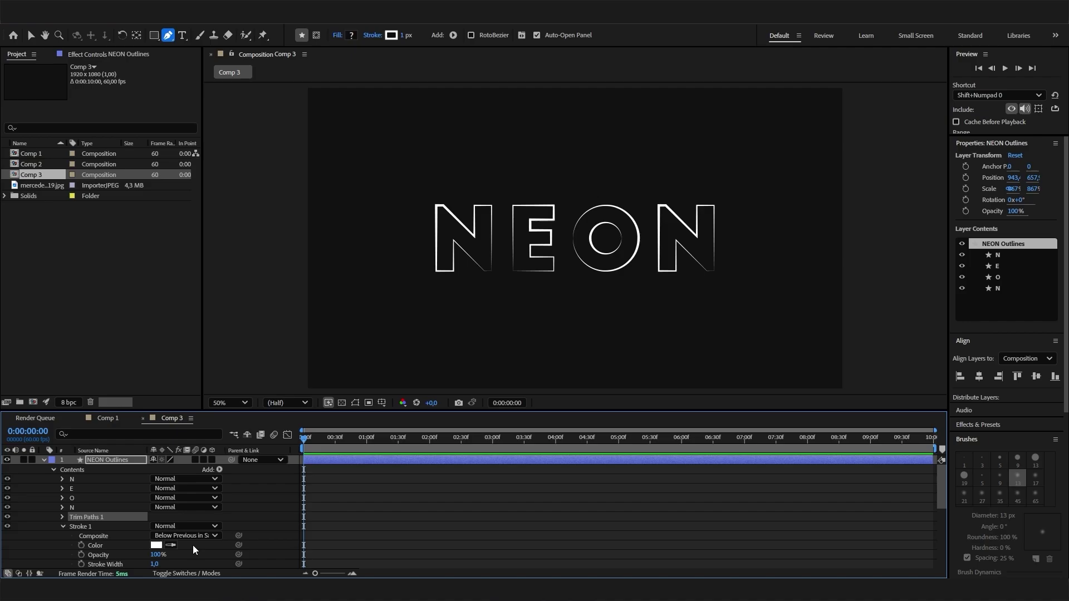
{"action": "scroll", "coordinate": [195, 550], "scroll_direction": "down", "scroll_amount": 3}
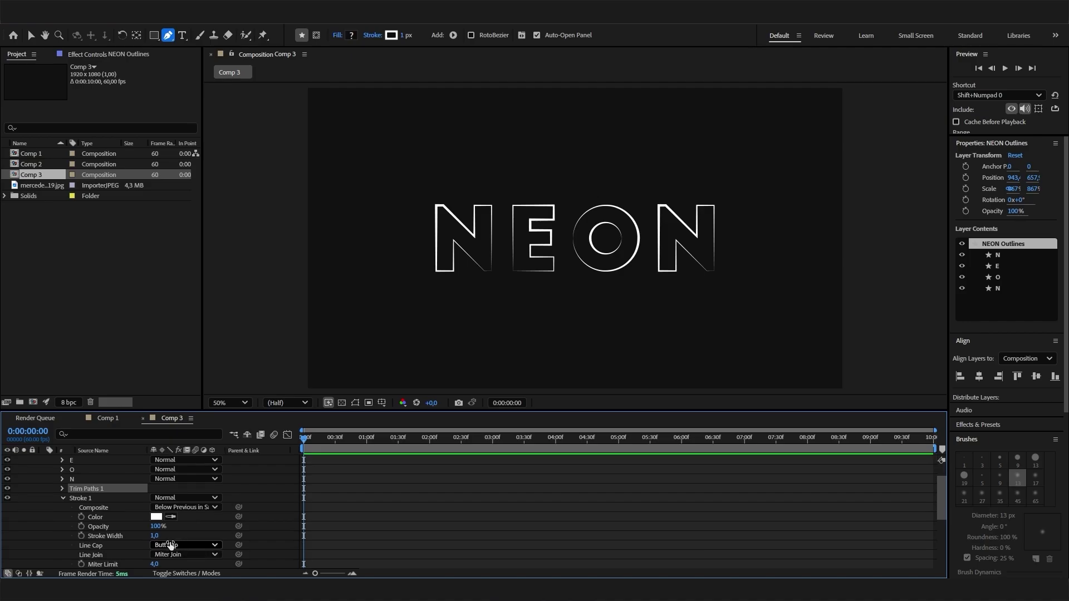
{"action": "left_click", "coordinate": [63, 489]}
Keyframe Trim Paths Offset from 0x+44° at 0s to 1x+273° at the end, and preview
{"action": "left_click_drag", "start_coordinate": [162, 517], "coordinate": [191, 525]}
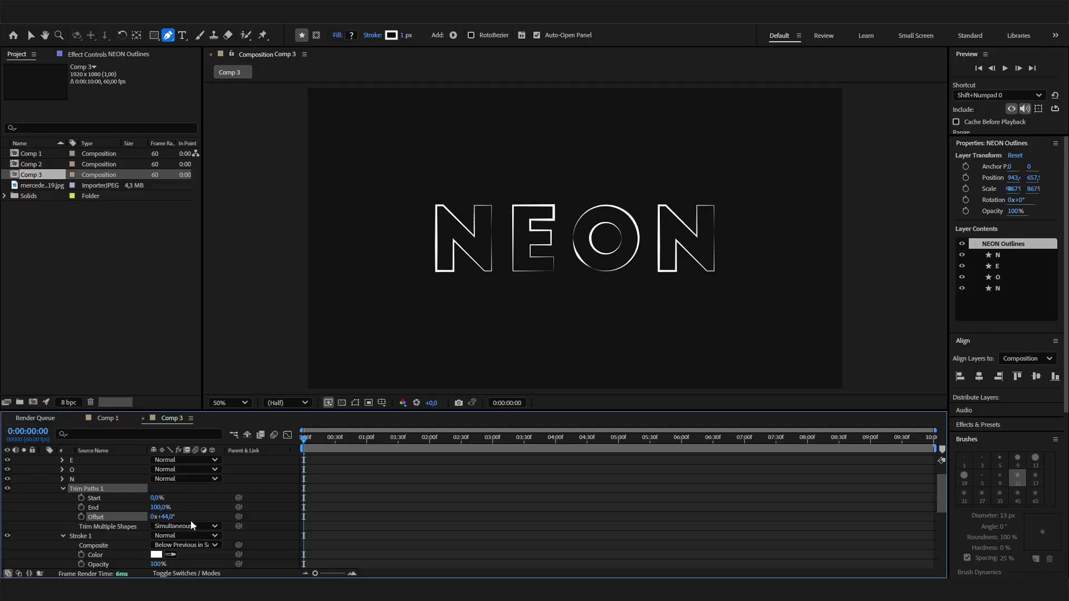
{"action": "left_click", "coordinate": [81, 517]}
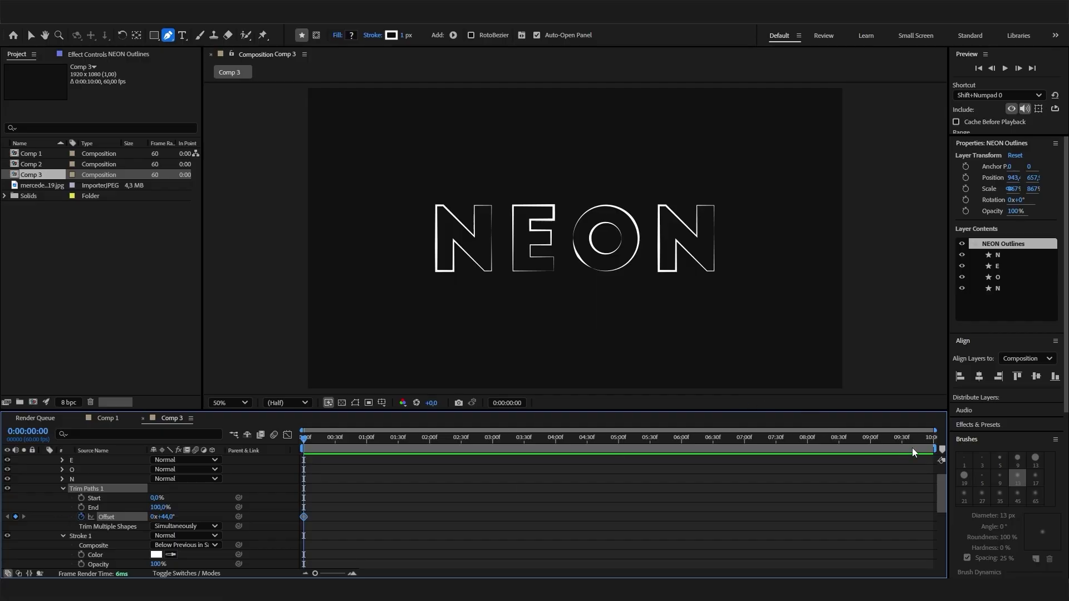
{"action": "left_click_drag", "start_coordinate": [904, 438], "coordinate": [935, 438]}
{"action": "left_click_drag", "start_coordinate": [195, 520], "coordinate": [685, 553]}
{"action": "left_click", "coordinate": [477, 455]}
{"action": "key", "text": "space"}
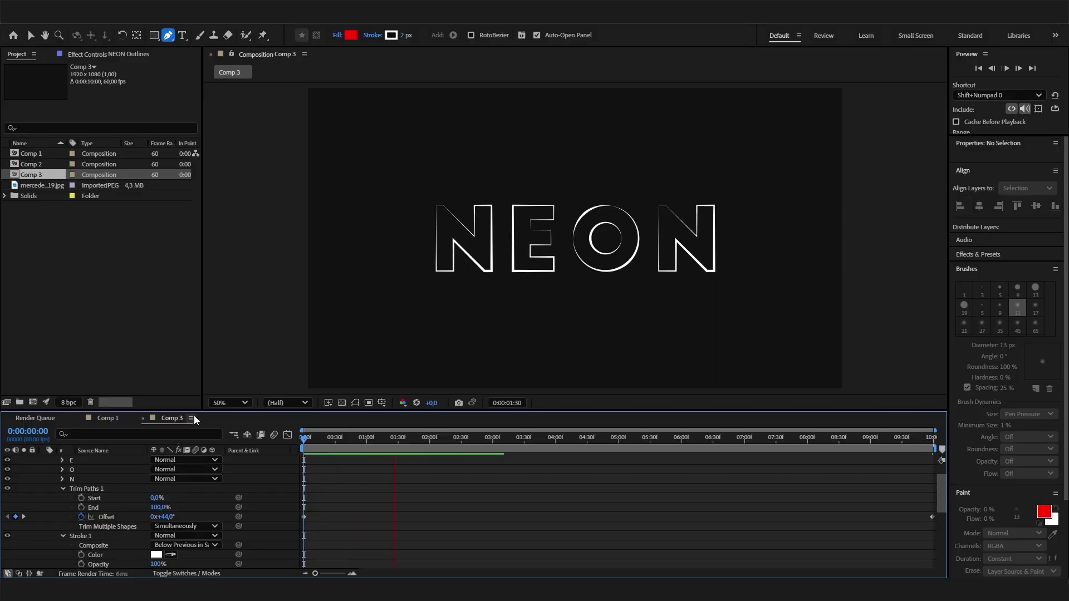
{"action": "key", "text": "space"}
{"action": "scroll", "coordinate": [60, 497], "scroll_direction": "up", "scroll_amount": 1}
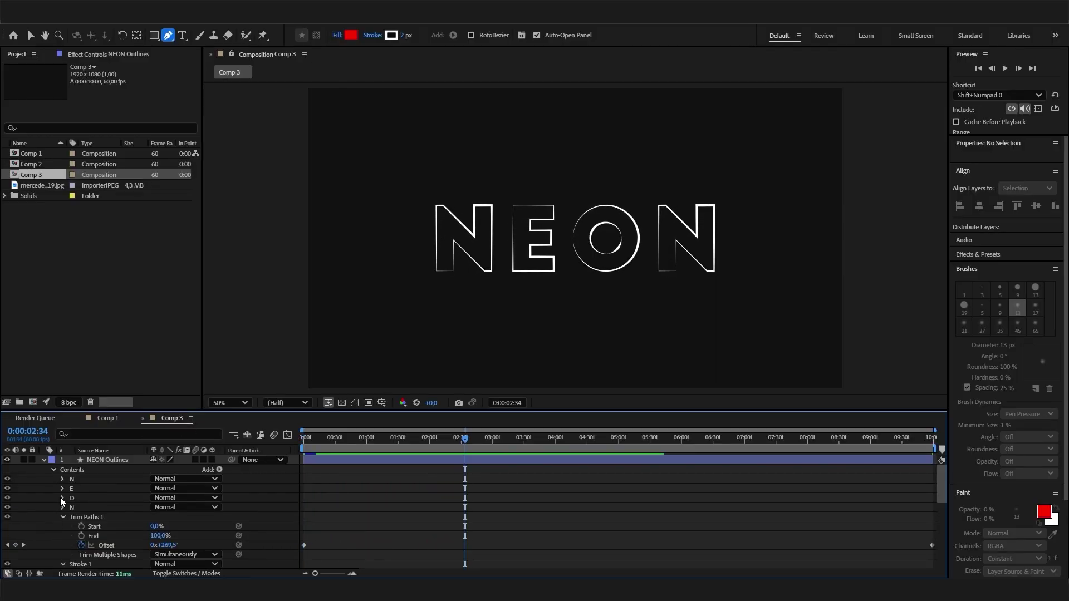
Apply the Fill effect to NEON Outlines, keeping its colour red
{"action": "left_click", "coordinate": [44, 459]}
{"action": "left_click", "coordinate": [123, 460]}
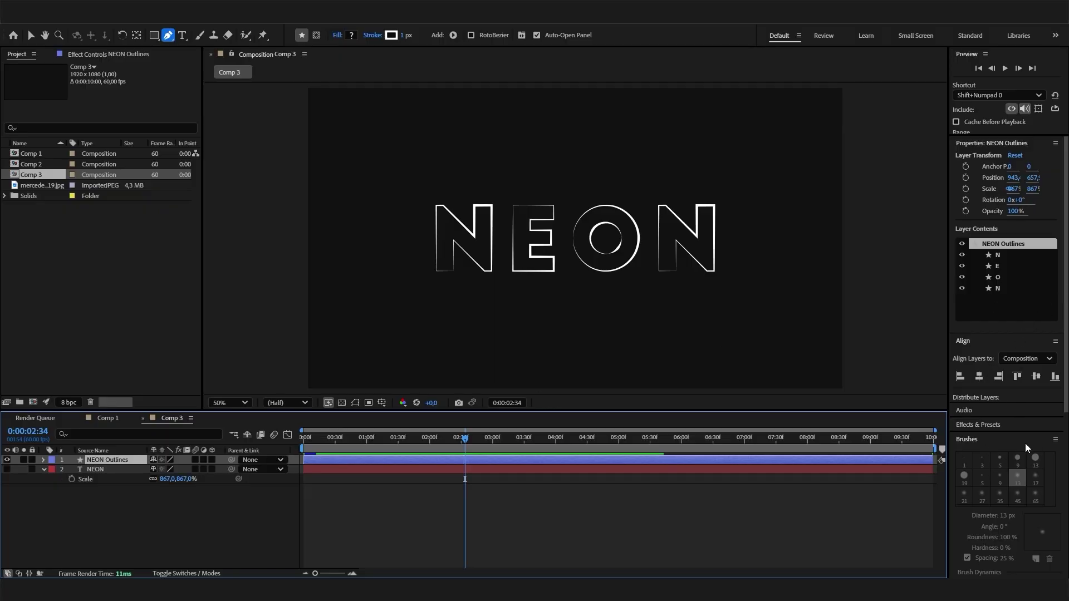
{"action": "left_click", "coordinate": [1002, 429]}
{"action": "type", "text": "fill"}
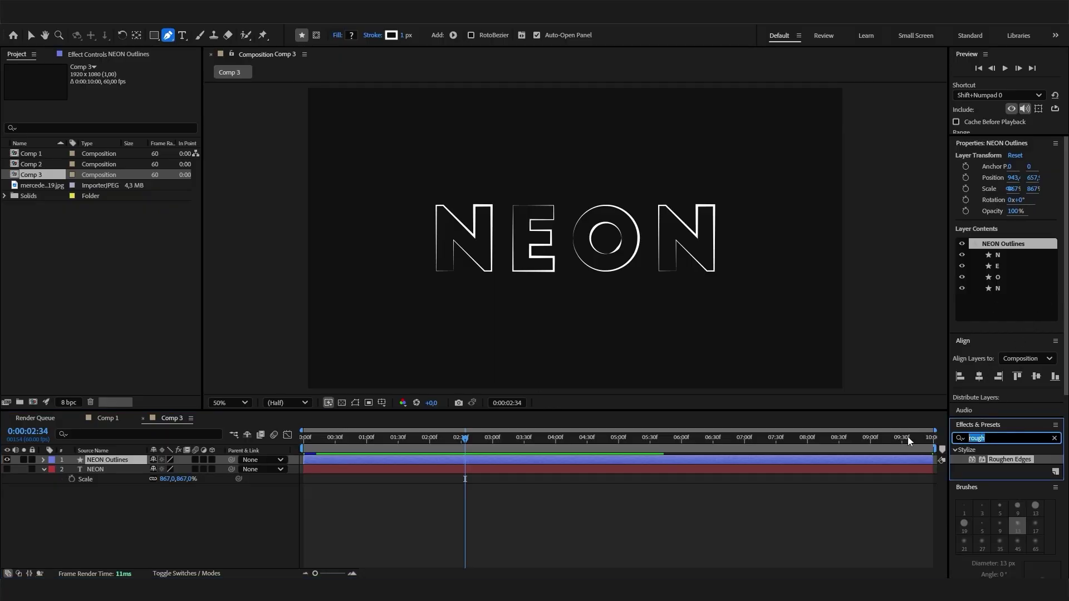
{"action": "left_click_drag", "start_coordinate": [992, 516], "coordinate": [113, 460]}
{"action": "key", "text": "v"}
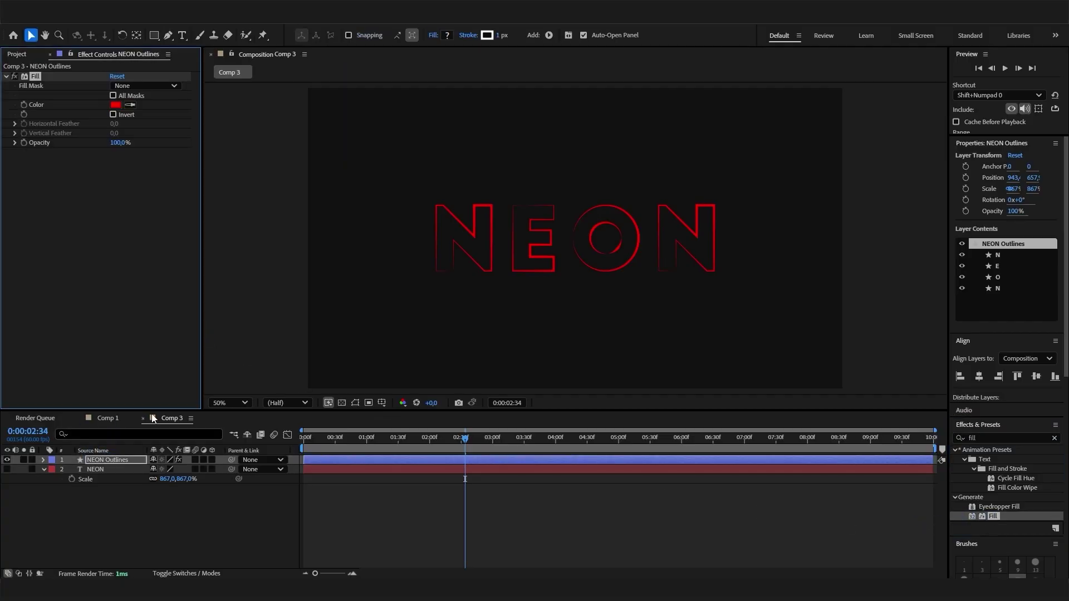
{"action": "left_click", "coordinate": [115, 105]}
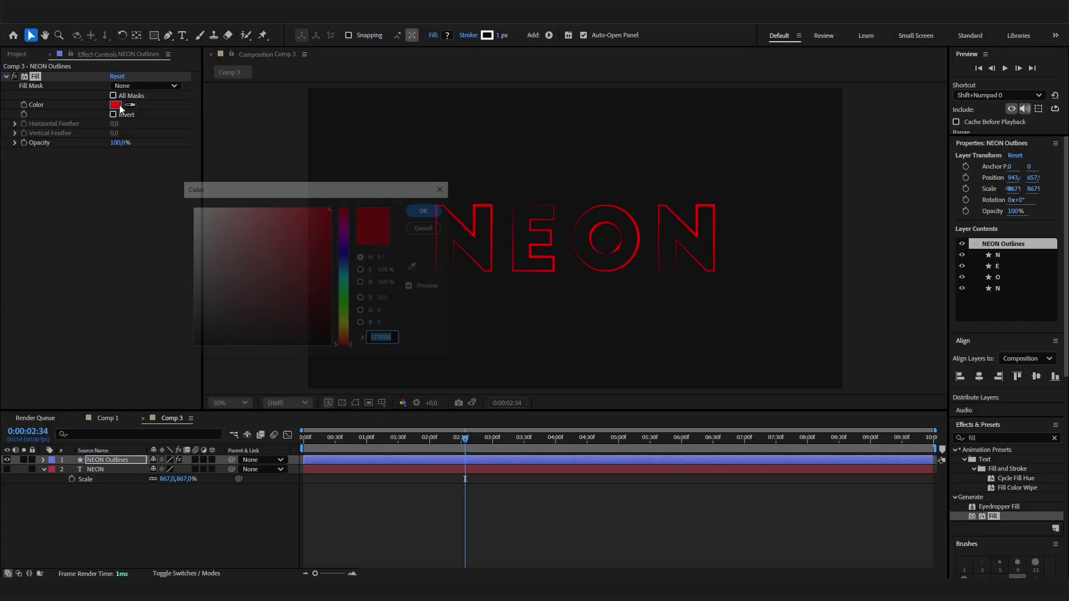
{"action": "left_click", "coordinate": [427, 227]}
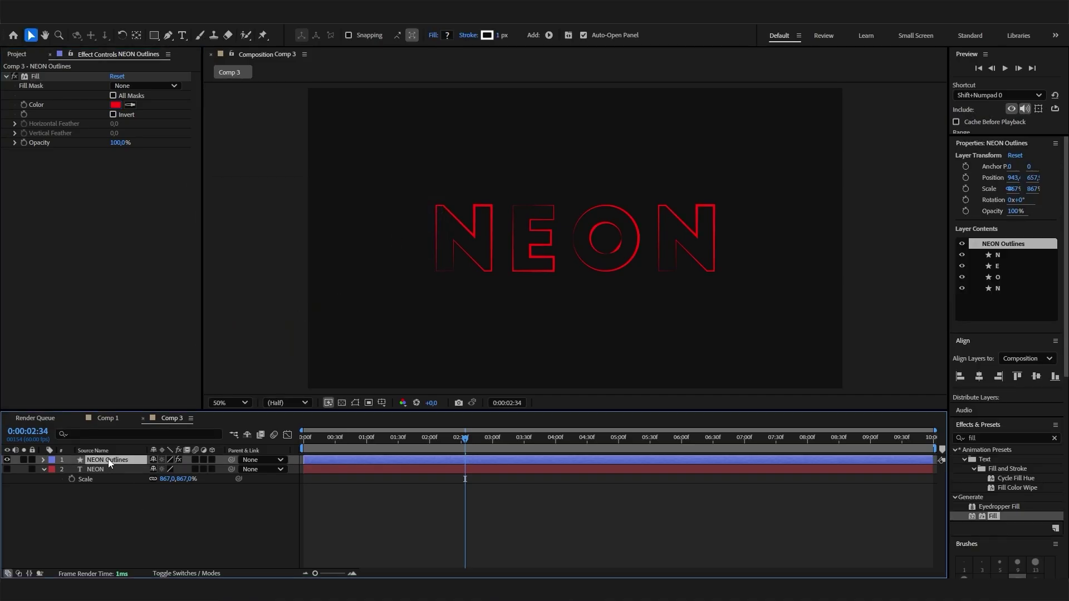
Duplicate NEON Outlines and expand the original layer's properties
{"action": "key", "text": "ctrl+d"}
{"action": "left_click", "coordinate": [40, 472]}
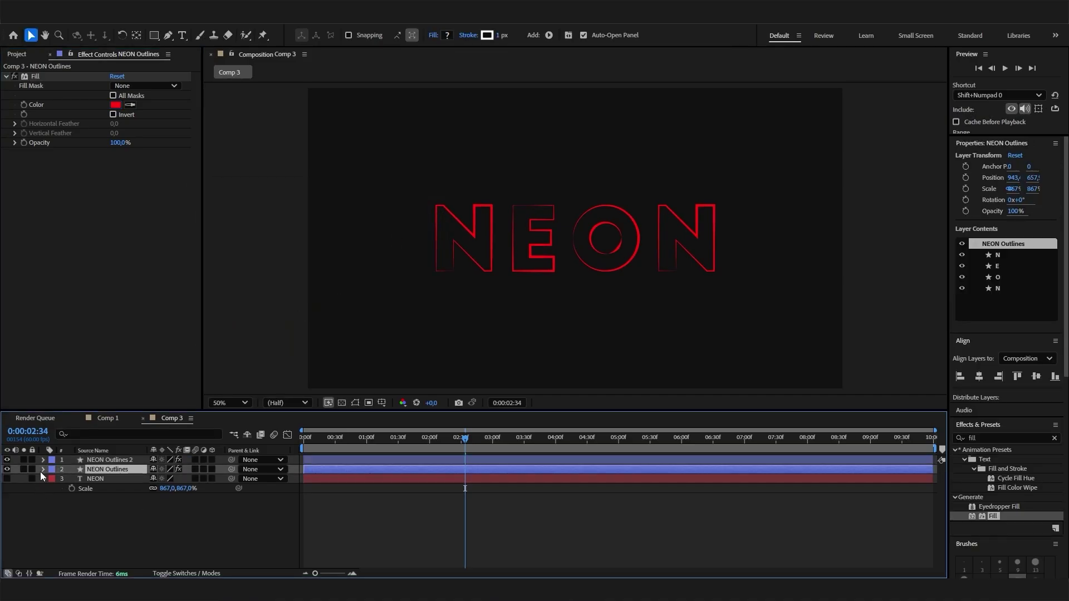
{"action": "left_click", "coordinate": [43, 470]}
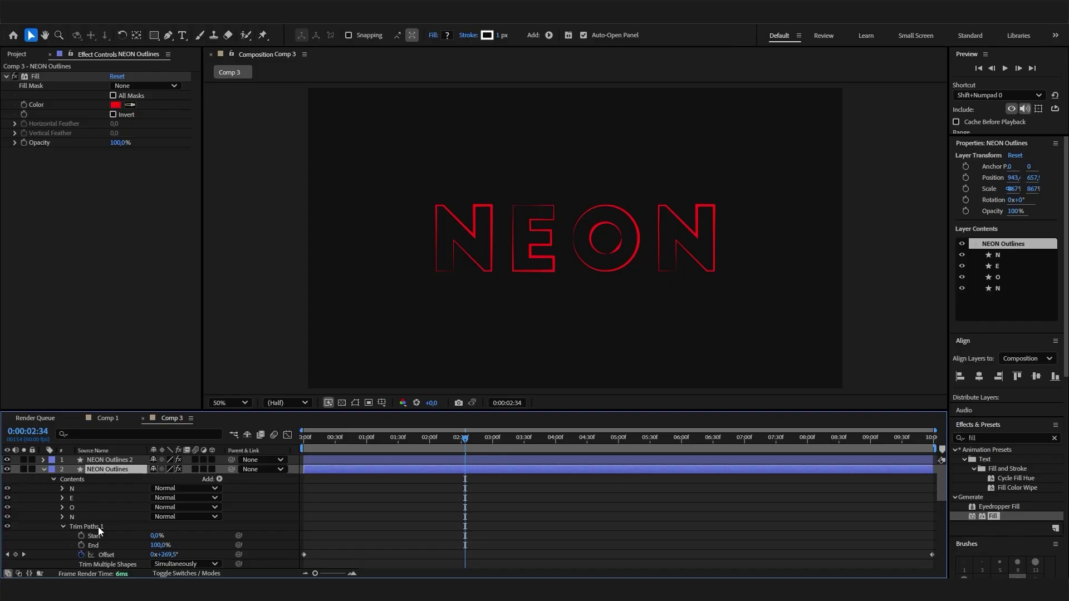
{"action": "scroll", "coordinate": [98, 527], "scroll_direction": "down", "scroll_amount": 3}
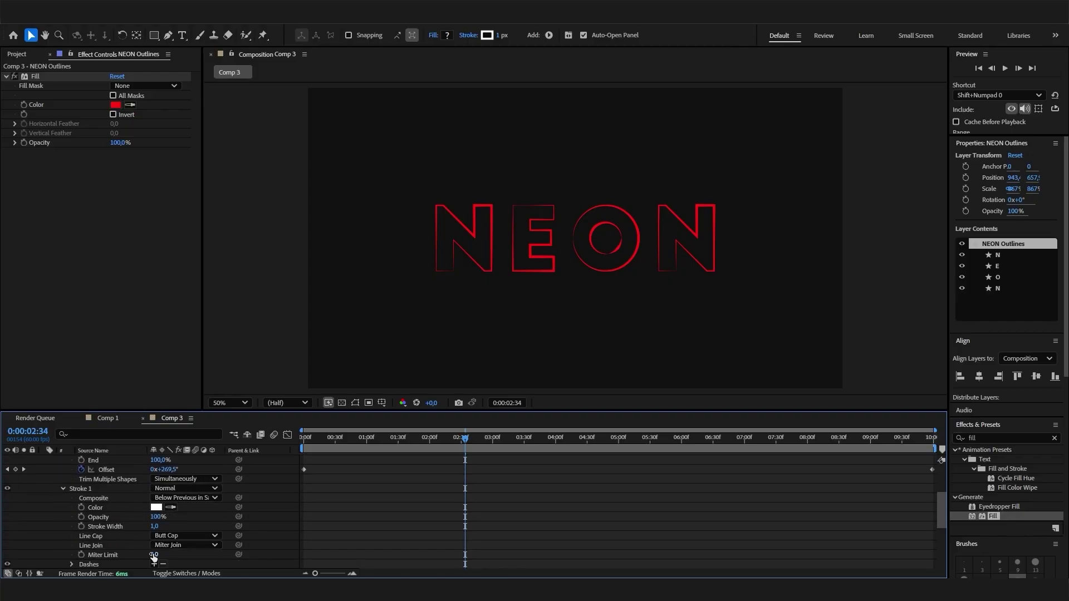
{"action": "scroll", "coordinate": [114, 545], "scroll_direction": "down", "scroll_amount": 1}
{"action": "scroll", "coordinate": [94, 547], "scroll_direction": "down", "scroll_amount": 1}
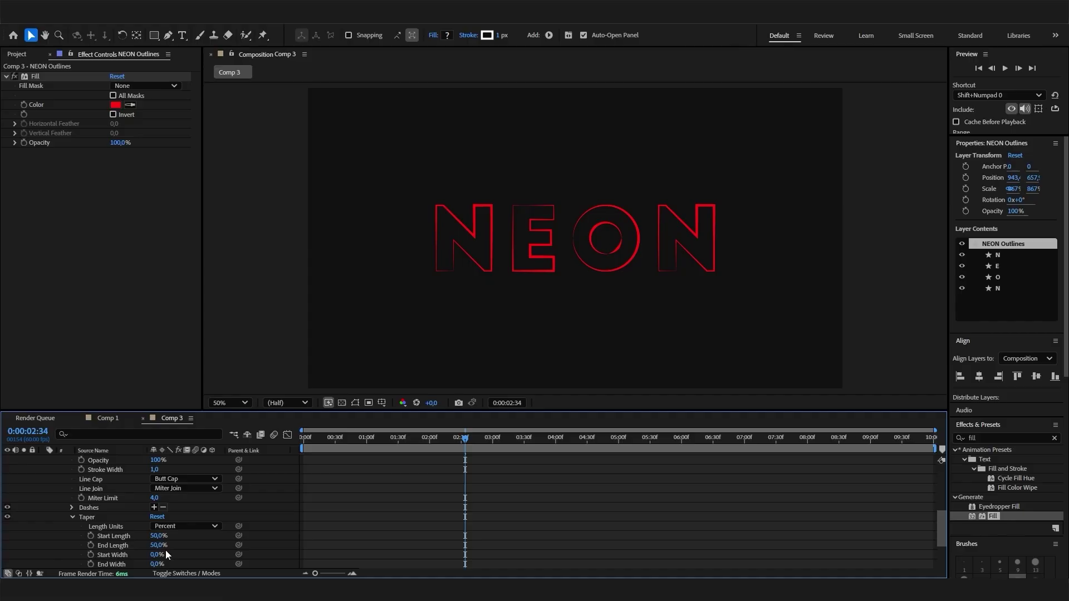
Set the original's taper Start and End Length to 0% and stroke width to 0,3
{"action": "left_click", "coordinate": [158, 536]}
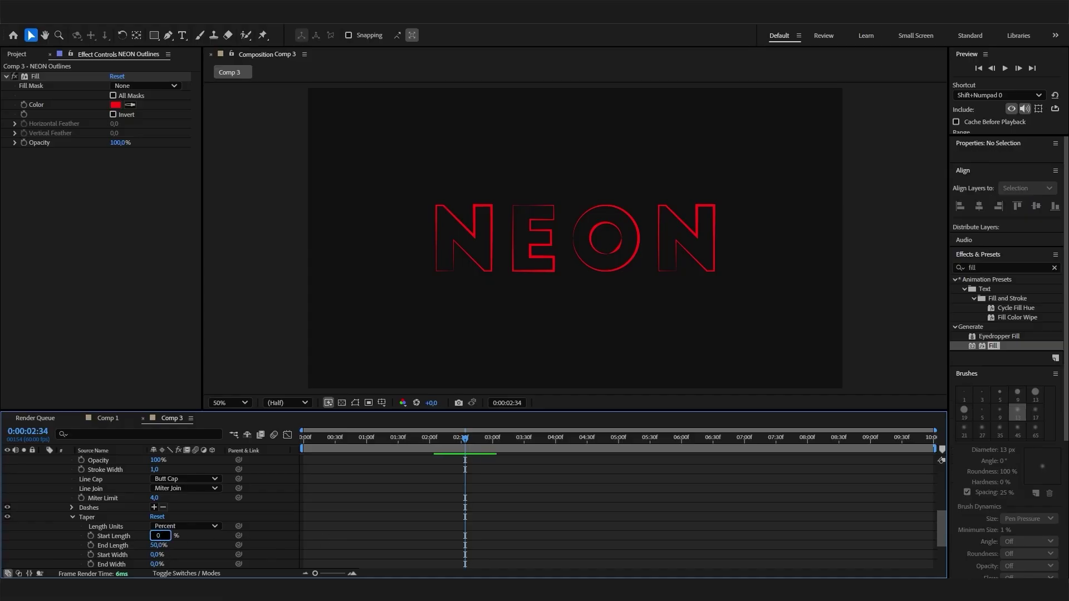
{"action": "type", "text": "0"}
{"action": "key", "text": "Return"}
{"action": "left_click", "coordinate": [158, 545]}
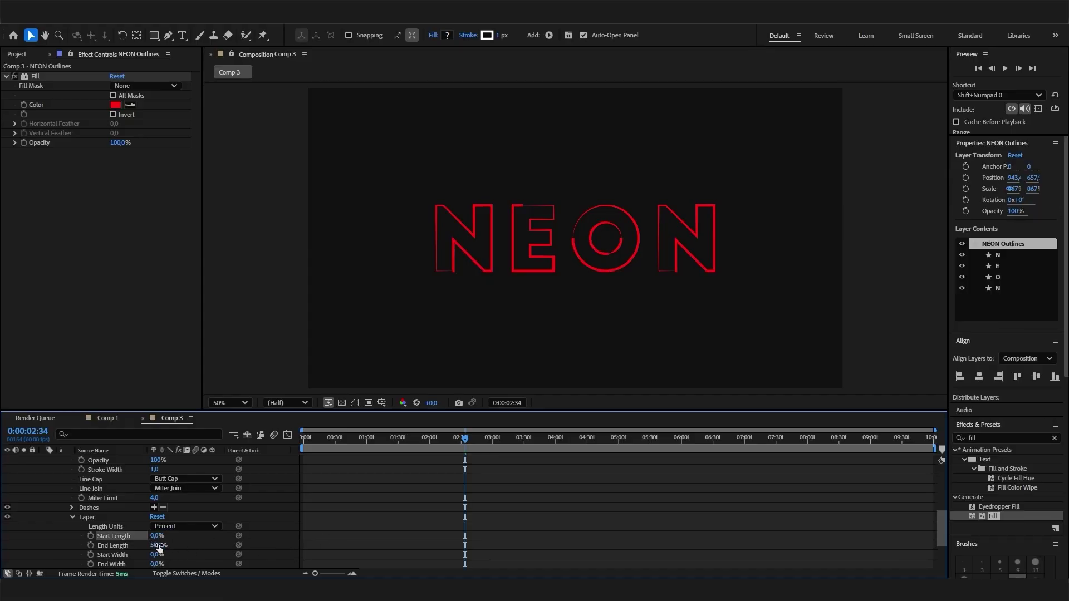
{"action": "key", "text": "BackSpace"}
{"action": "key", "text": "Return"}
{"action": "scroll", "coordinate": [126, 536], "scroll_direction": "up", "scroll_amount": 2}
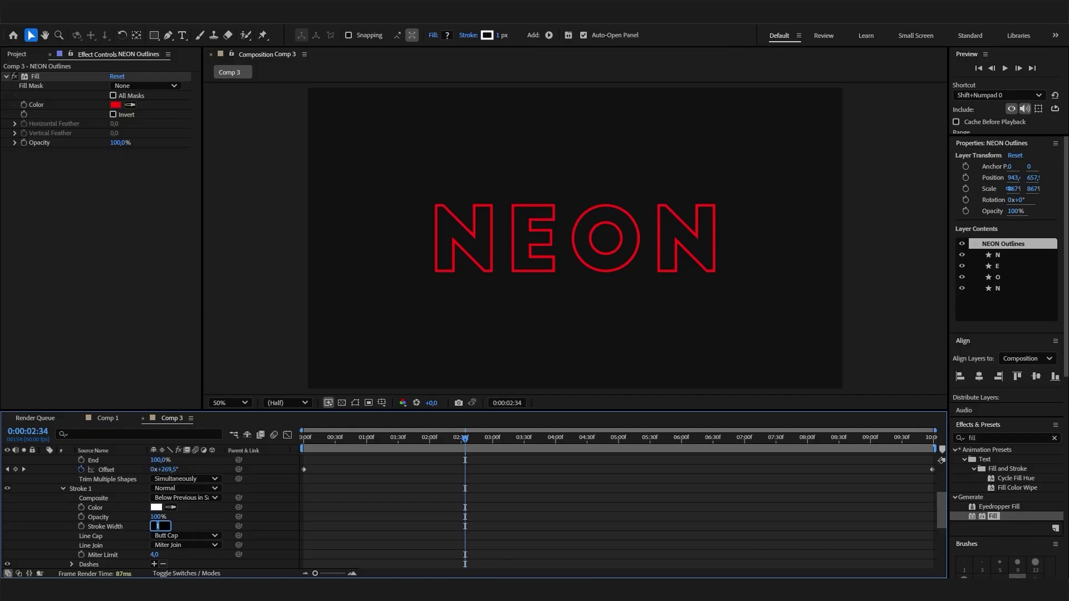
{"action": "type", "text": "0,3"}
{"action": "key", "text": "Return"}
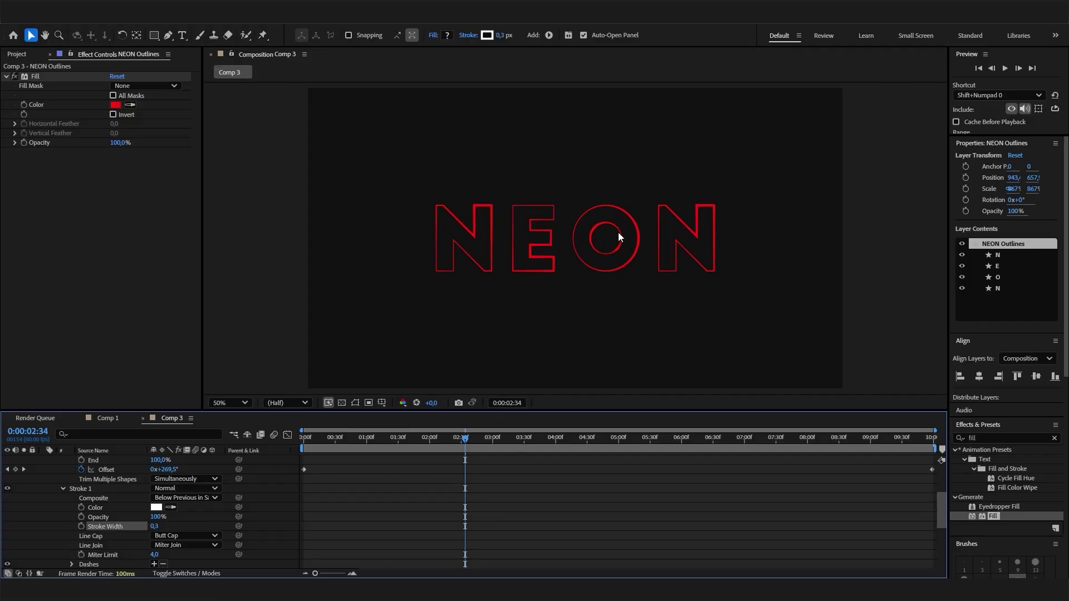
Set NEON Outlines 2's Stroke 1 width to 1,5 px and collapse both layers
{"action": "scroll", "coordinate": [369, 430], "scroll_direction": "up", "scroll_amount": 3}
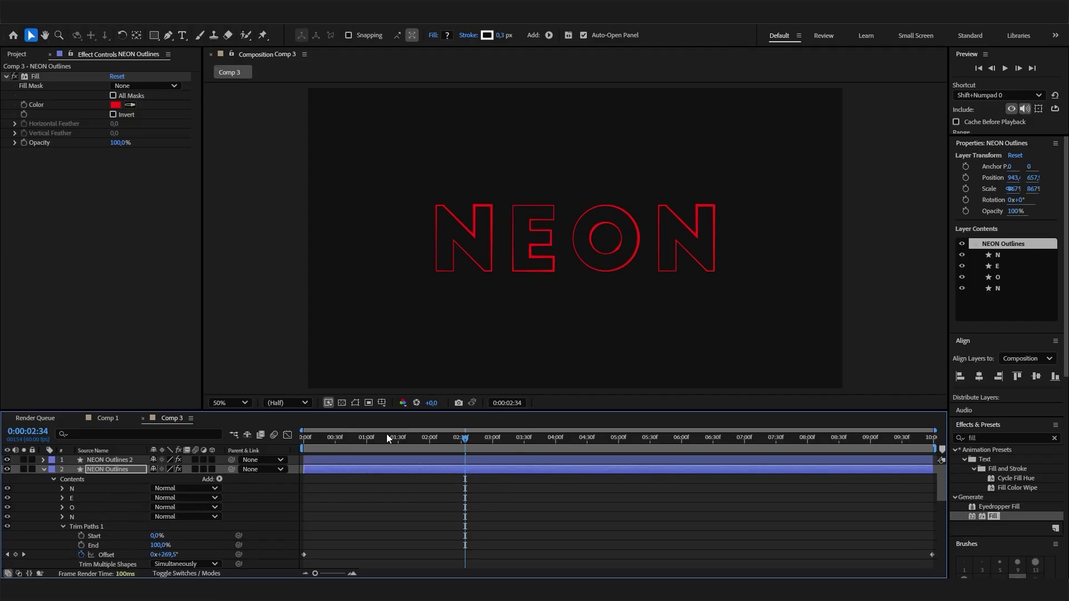
{"action": "left_click_drag", "start_coordinate": [501, 438], "coordinate": [536, 496]}
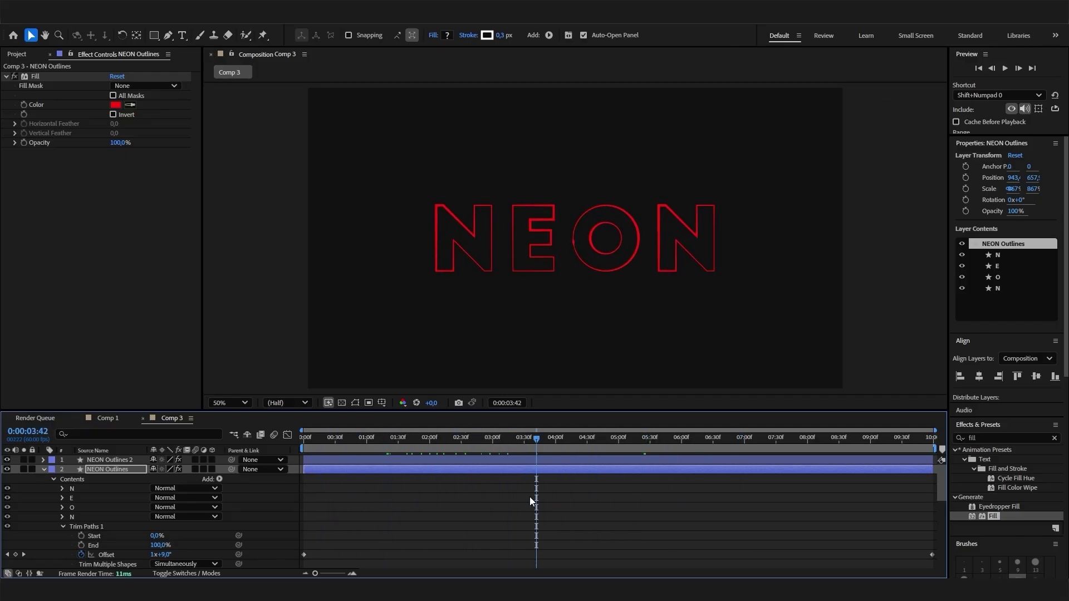
{"action": "left_click", "coordinate": [43, 460]}
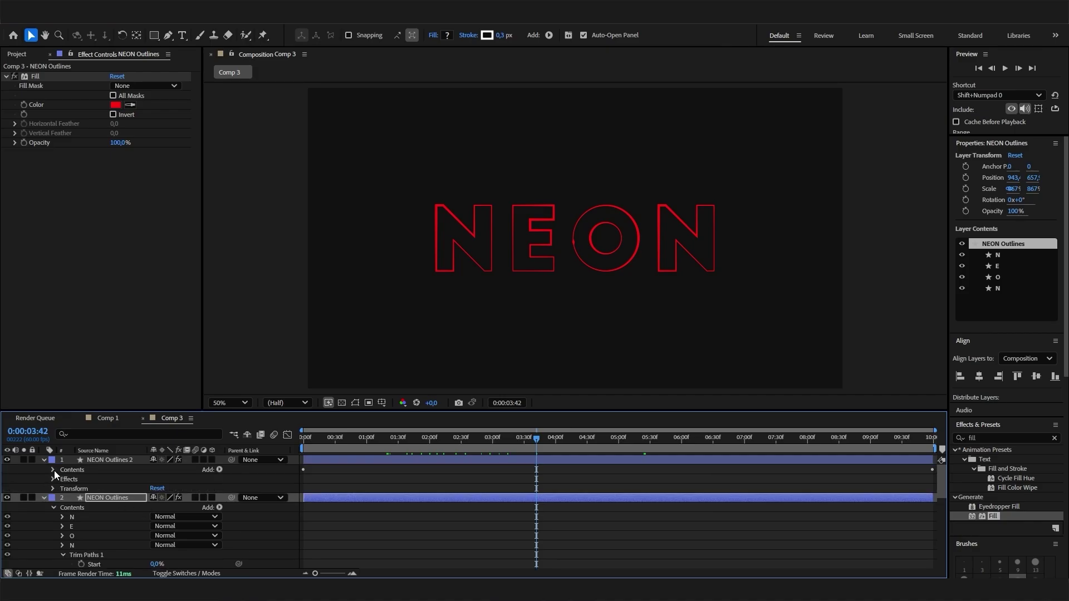
{"action": "left_click", "coordinate": [53, 470]}
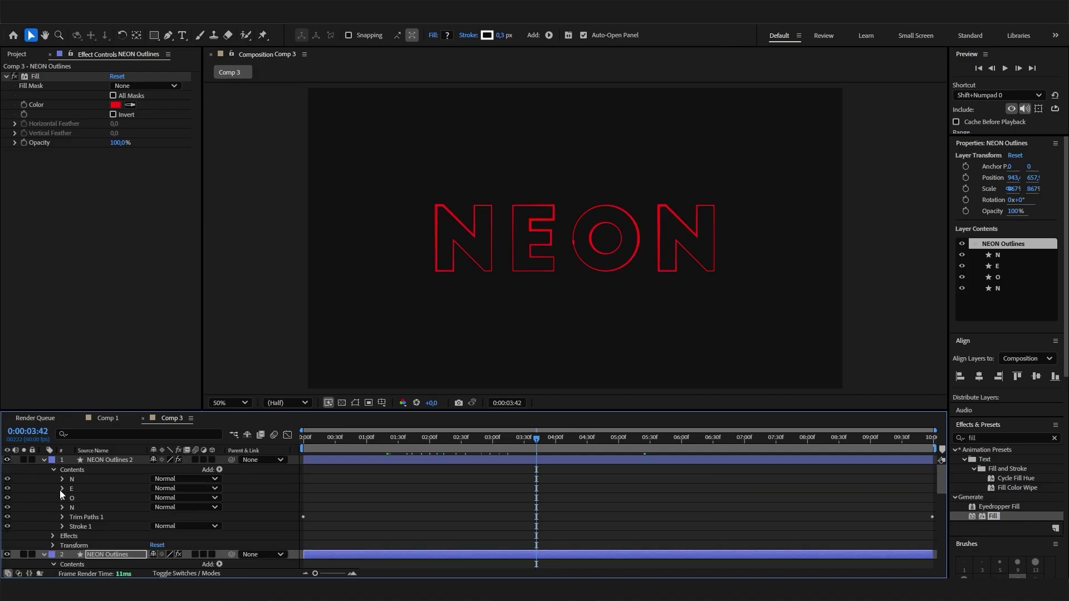
{"action": "left_click", "coordinate": [62, 526]}
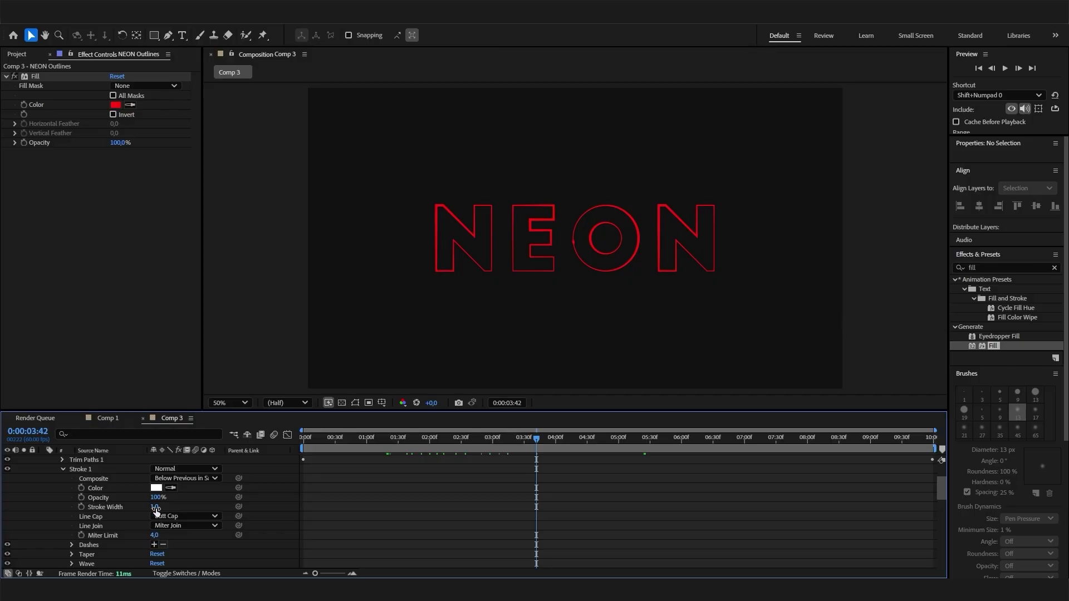
{"action": "left_click", "coordinate": [157, 506]}
{"action": "type", "text": "1,5"}
{"action": "key", "text": "Return"}
{"action": "left_click_drag", "start_coordinate": [497, 428], "coordinate": [576, 463]}
{"action": "scroll", "coordinate": [167, 490], "scroll_direction": "up", "scroll_amount": 3}
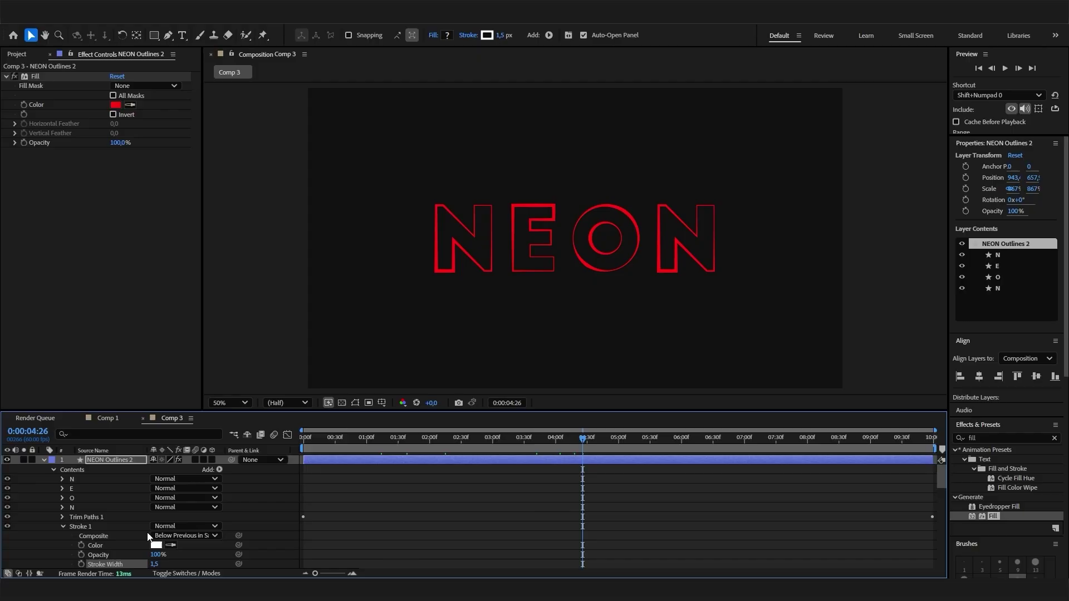
{"action": "left_click", "coordinate": [43, 461]}
{"action": "left_click", "coordinate": [43, 470]}
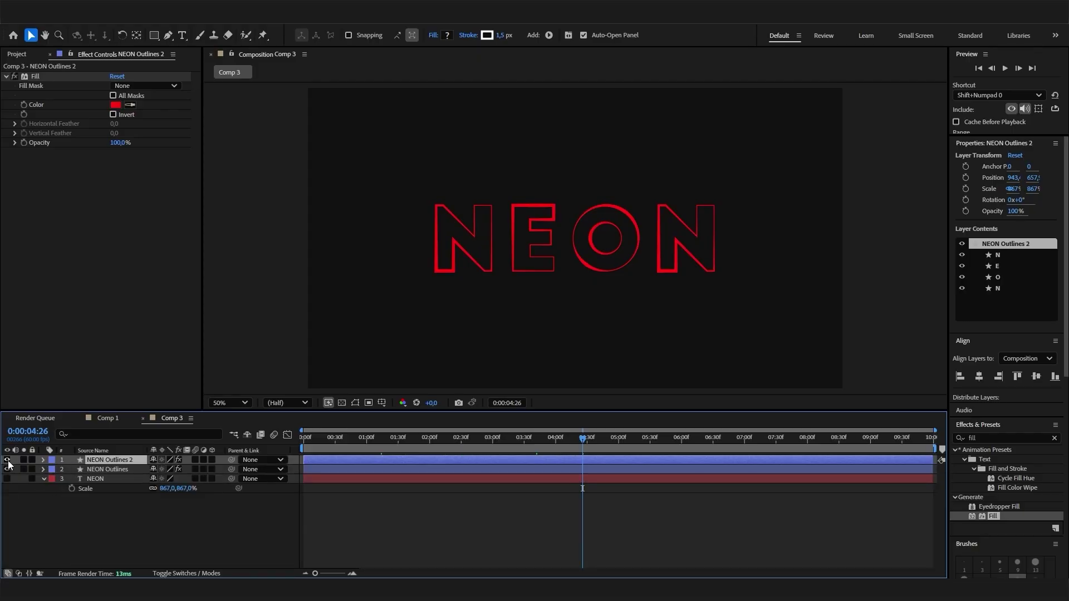
Move NEON Outlines 2 beneath NEON Outlines and duplicate it
{"action": "left_click_drag", "start_coordinate": [124, 459], "coordinate": [125, 476]}
{"action": "key", "text": "ctrl+d"}
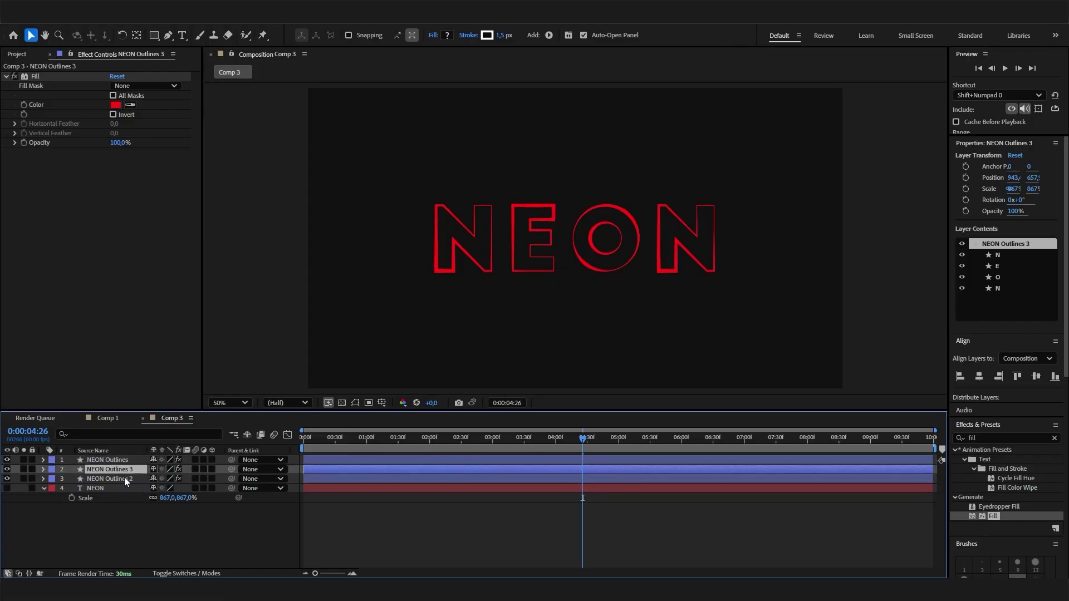
{"action": "left_click", "coordinate": [124, 477]}
Apply Gaussian Blur to NEON Outlines 2 with Blurriness 37,6
{"action": "left_click", "coordinate": [997, 438]}
{"action": "type", "text": "blur"}
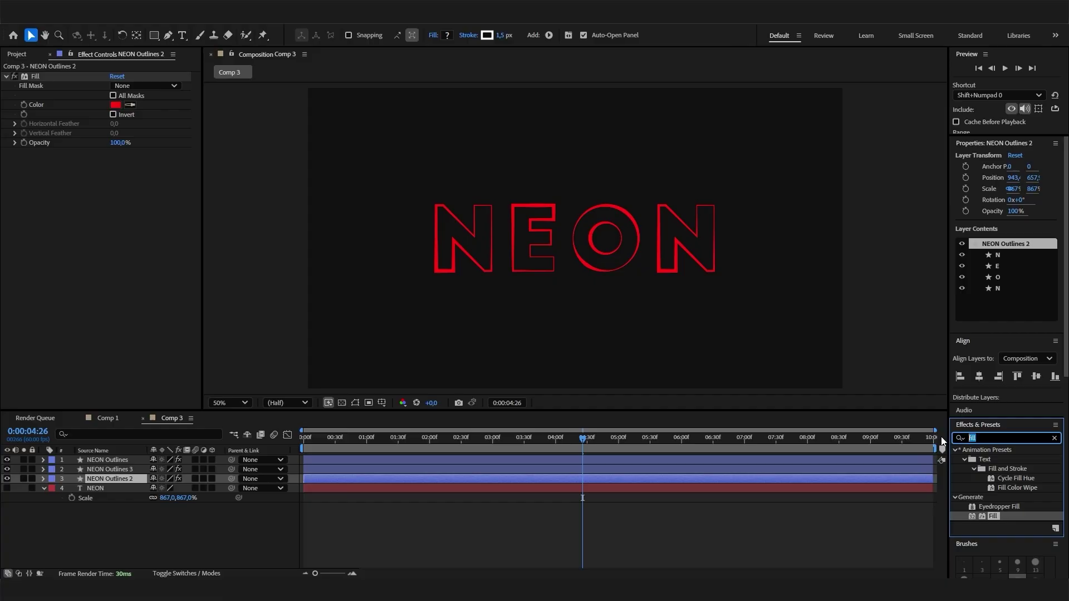
{"action": "key", "text": "BackSpace"}
{"action": "key", "text": "BackSpace"}
{"action": "key", "text": "BackSpace"}
{"action": "key", "text": "BackSpace"}
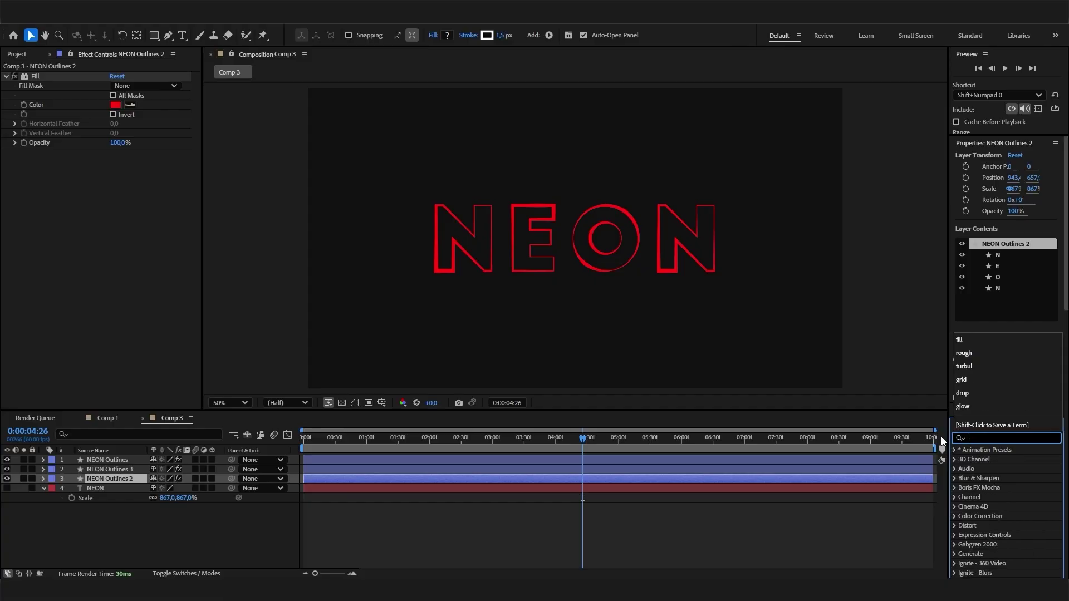
{"action": "type", "text": "gaus"}
{"action": "left_click_drag", "start_coordinate": [1017, 460], "coordinate": [128, 479]}
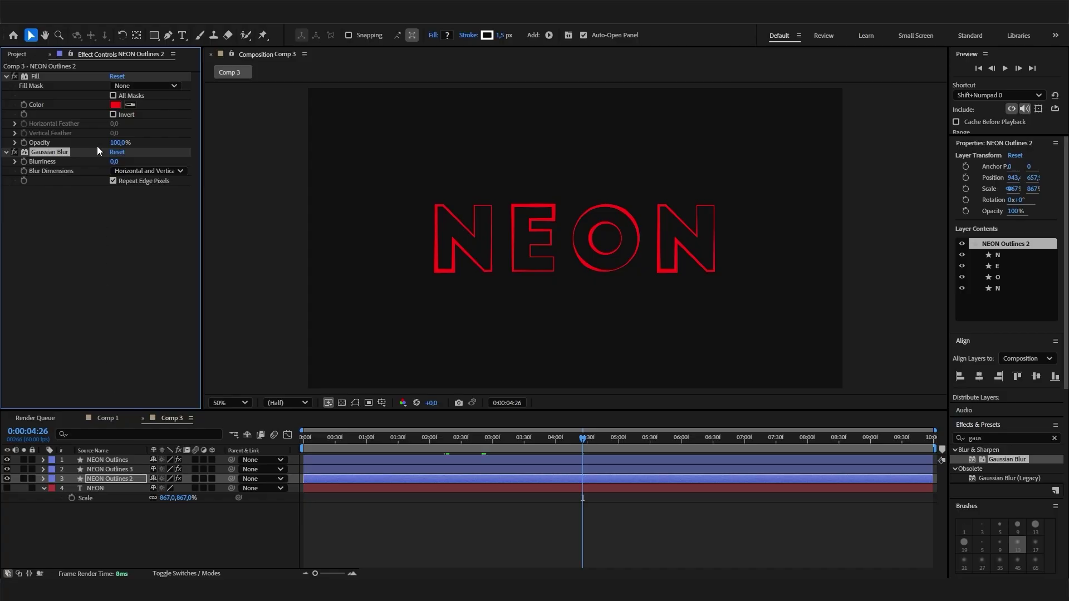
{"action": "left_click_drag", "start_coordinate": [114, 161], "coordinate": [329, 169]}
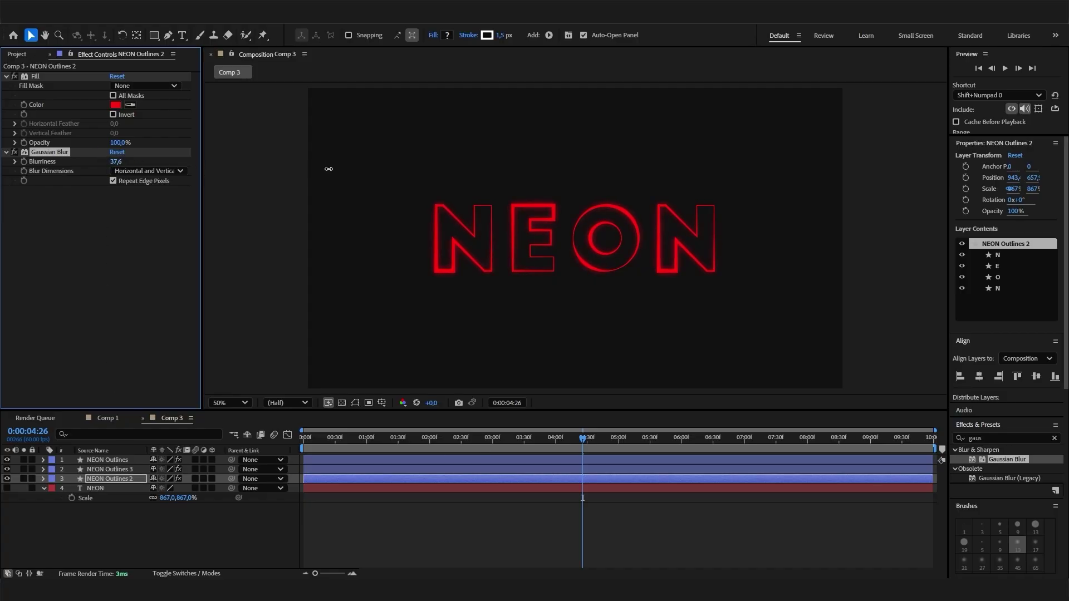
Try a lower Opacity on the blurred NEON Outlines 2 layer
{"action": "left_click", "coordinate": [124, 478]}
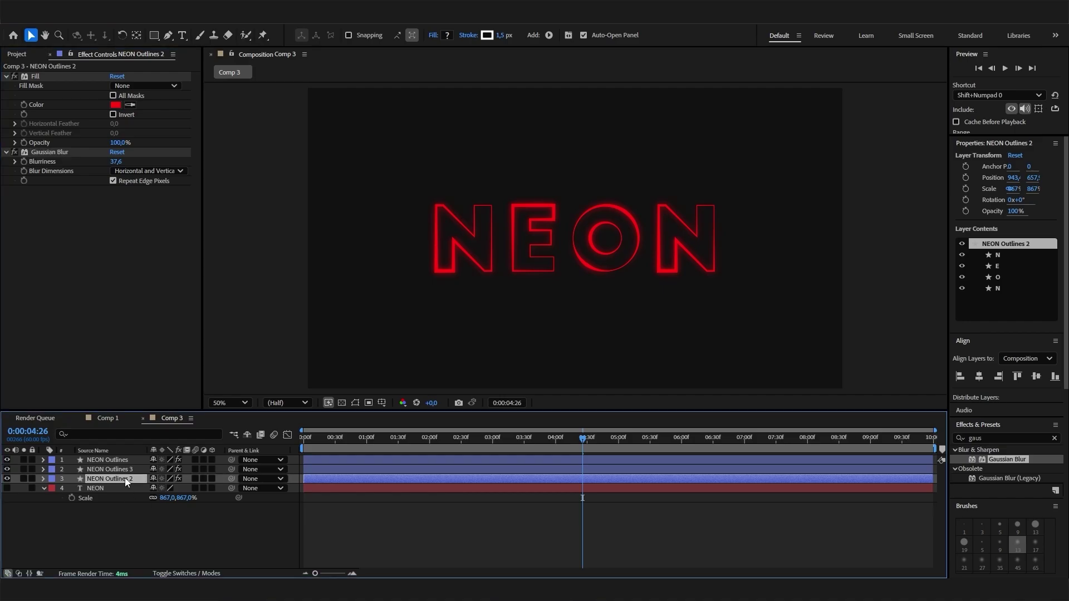
{"action": "key", "text": "t"}
{"action": "left_click_drag", "start_coordinate": [157, 489], "coordinate": [180, 484]}
Add a new adjustment layer to the composition
{"action": "left_click", "coordinate": [182, 533]}
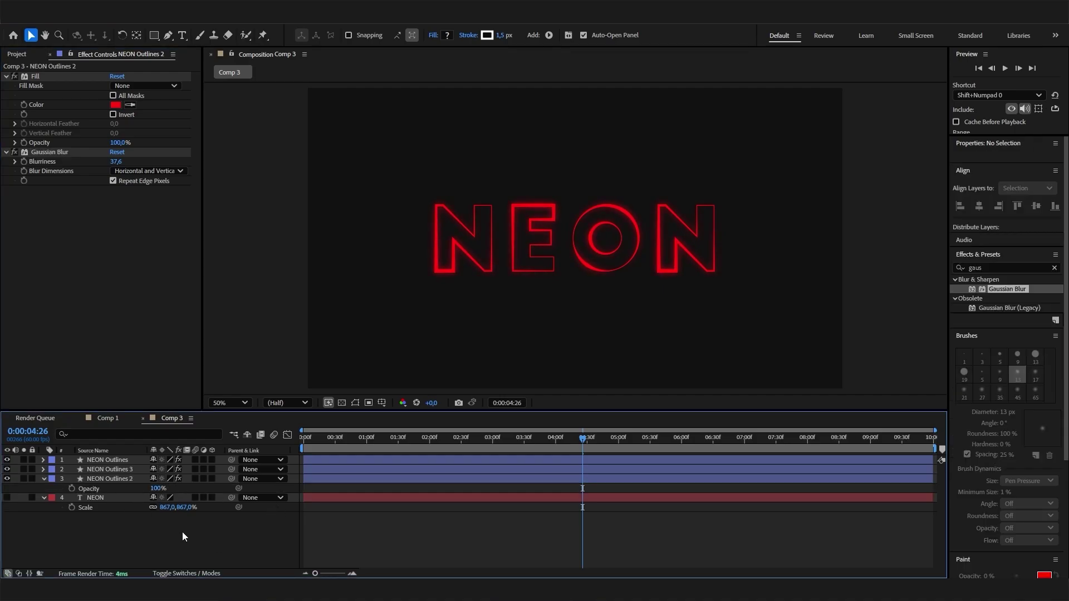
{"action": "right_click", "coordinate": [182, 532]}
{"action": "mouse_move", "coordinate": [232, 396]}
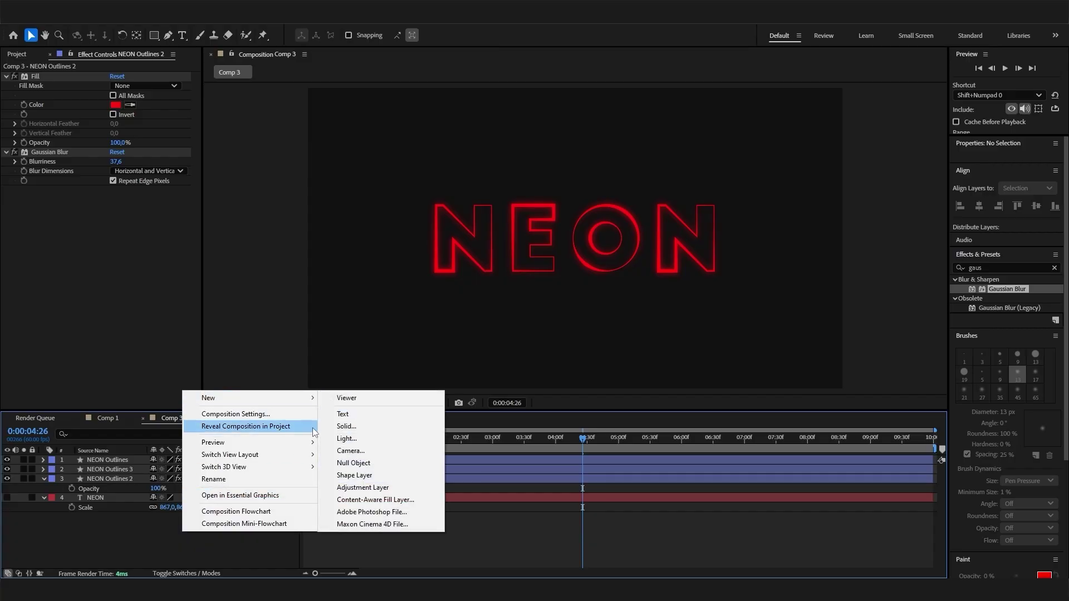
{"action": "left_click", "coordinate": [382, 482]}
Give the adjustment layer a Glow with radius 423 and preview it to 0:00:05:19
{"action": "left_click", "coordinate": [986, 330]}
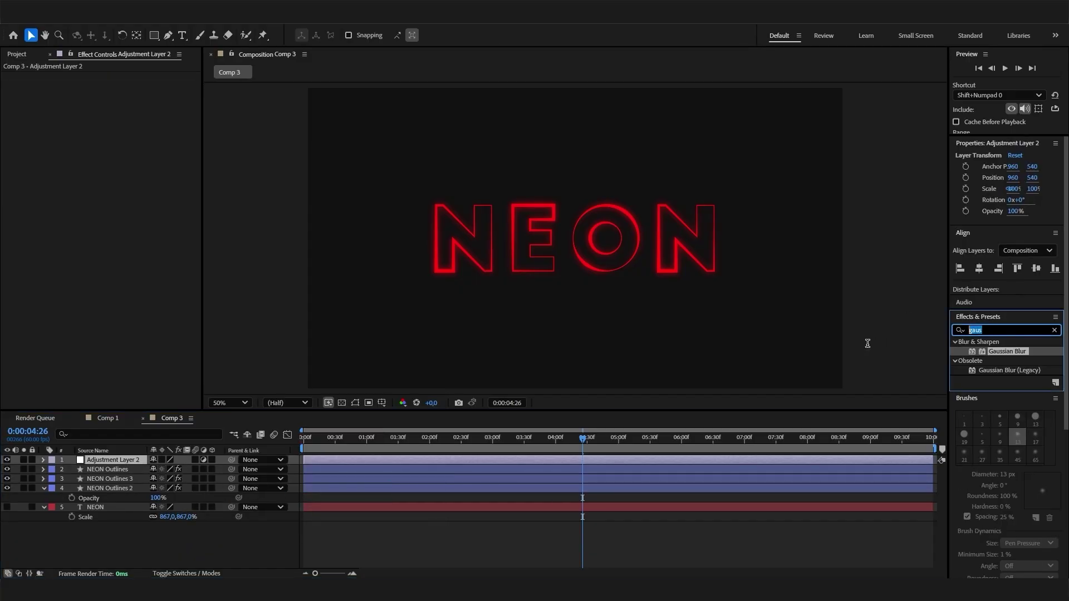
{"action": "type", "text": "glow"}
{"action": "left_click_drag", "start_coordinate": [995, 465], "coordinate": [126, 463]}
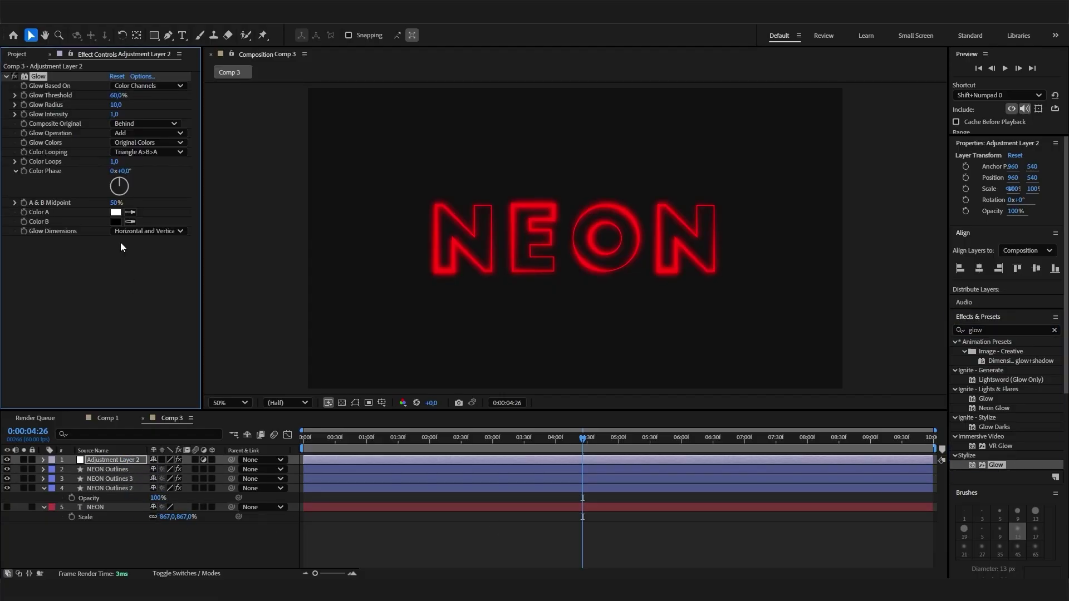
{"action": "left_click_drag", "start_coordinate": [120, 106], "coordinate": [367, 125]}
{"action": "key", "text": "space"}
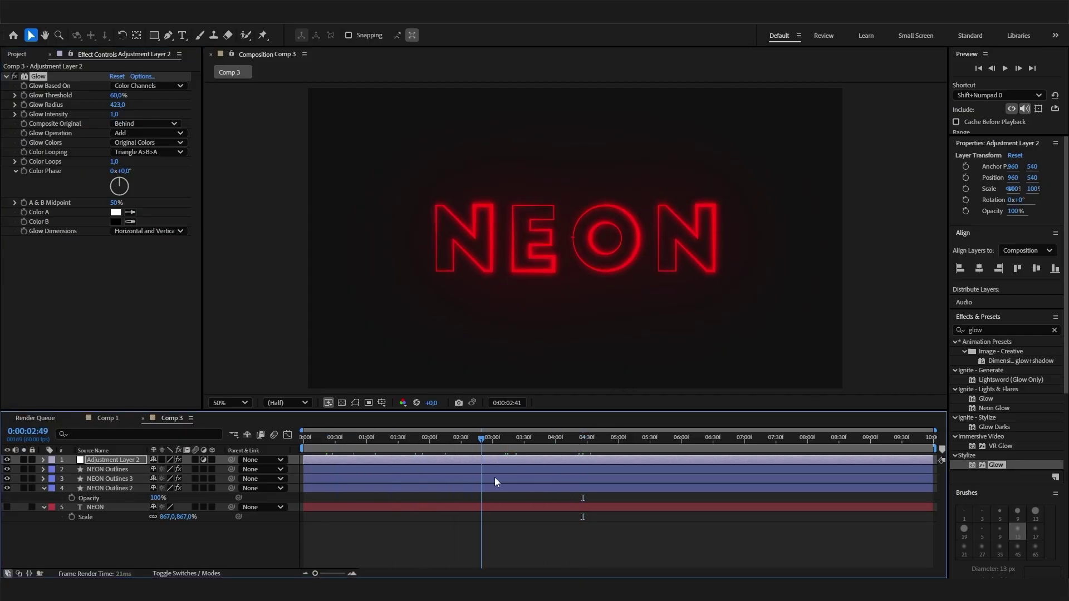
{"action": "left_click", "coordinate": [638, 462]}
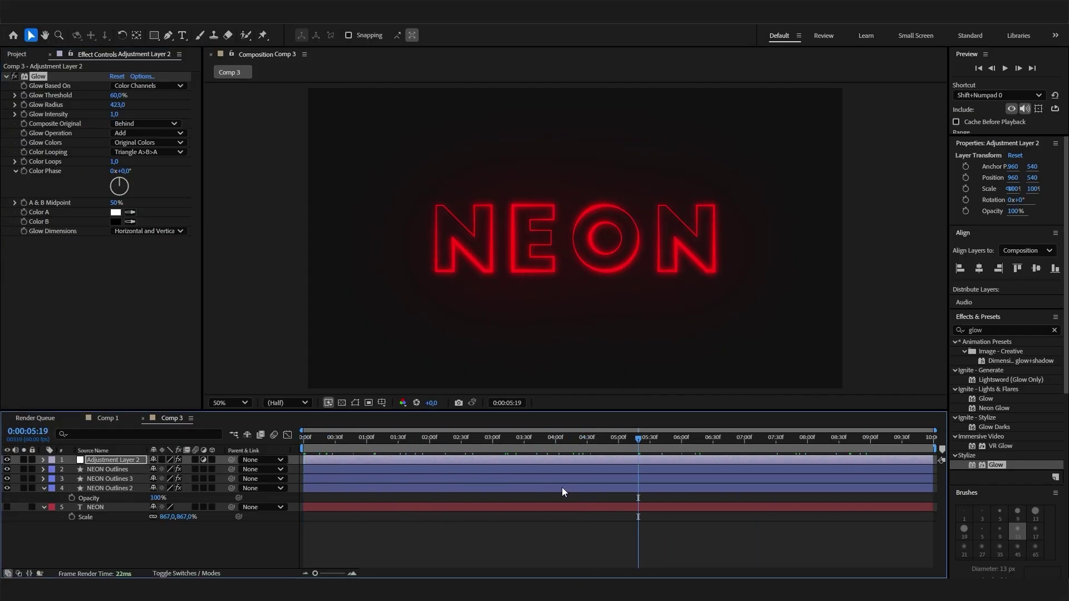